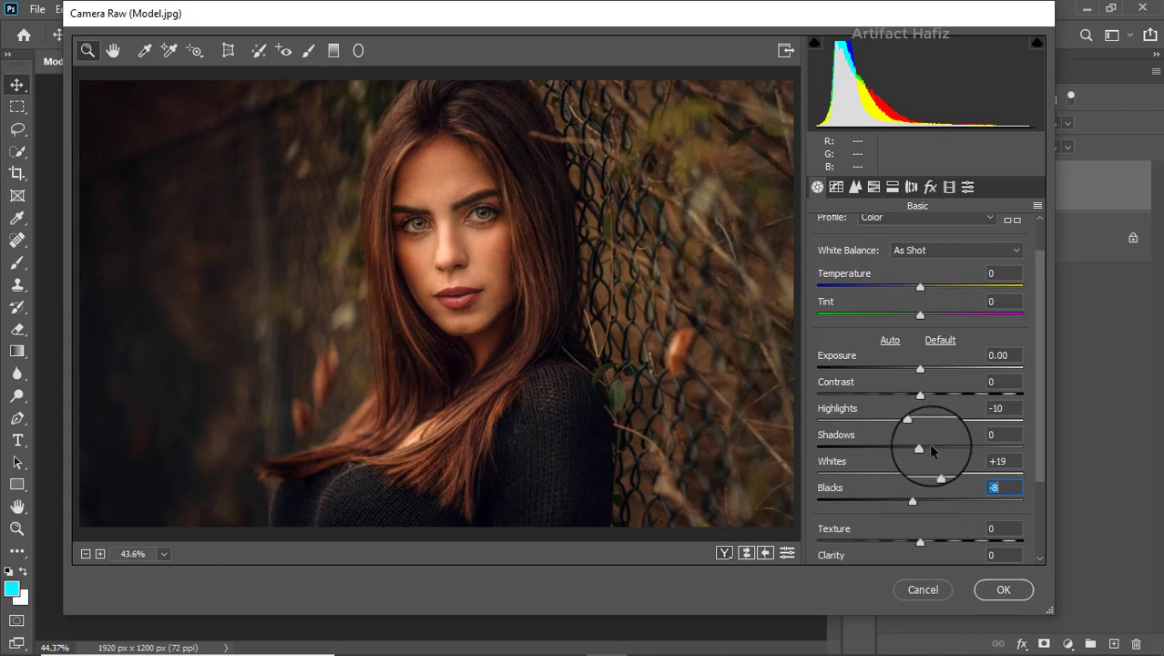
# In the Basic adjustments, set Shadows to +13, Clarity to +3 and Vibrance to -41.
pyautogui.moveTo(928, 445)
pyautogui.mouseDown()
pyautogui.moveTo(941, 447)
pyautogui.moveTo(929, 445)
pyautogui.mouseUp()
pyautogui.scroll(-3, 906, 462)
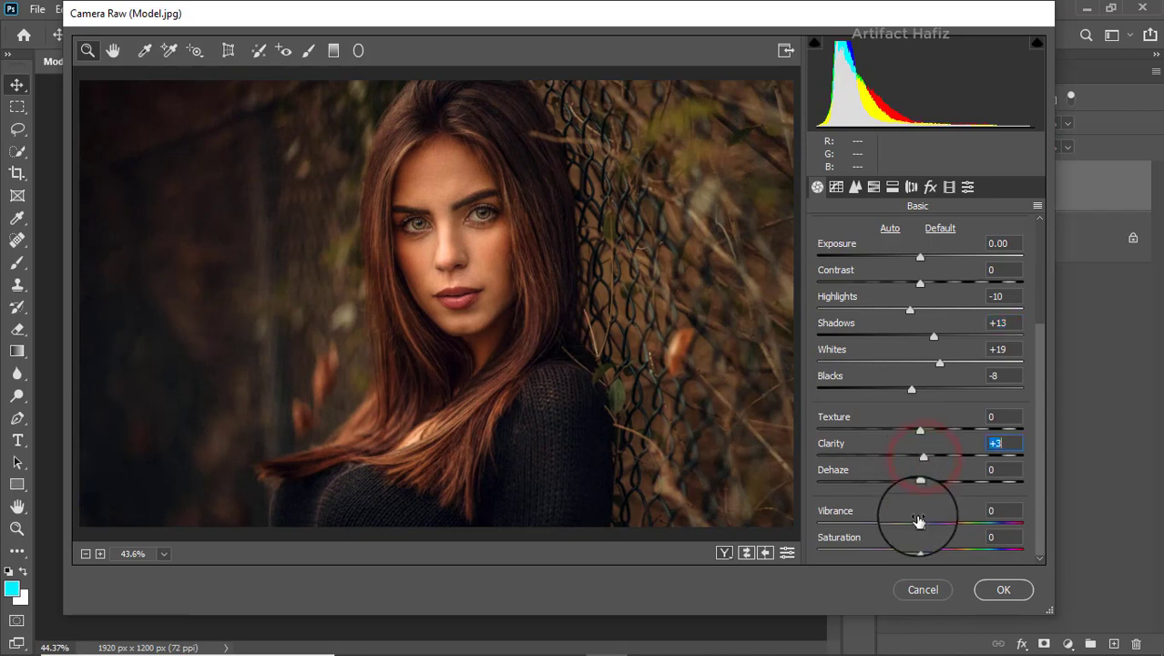
pyautogui.moveTo(921, 527); pyautogui.dragTo(872, 527)
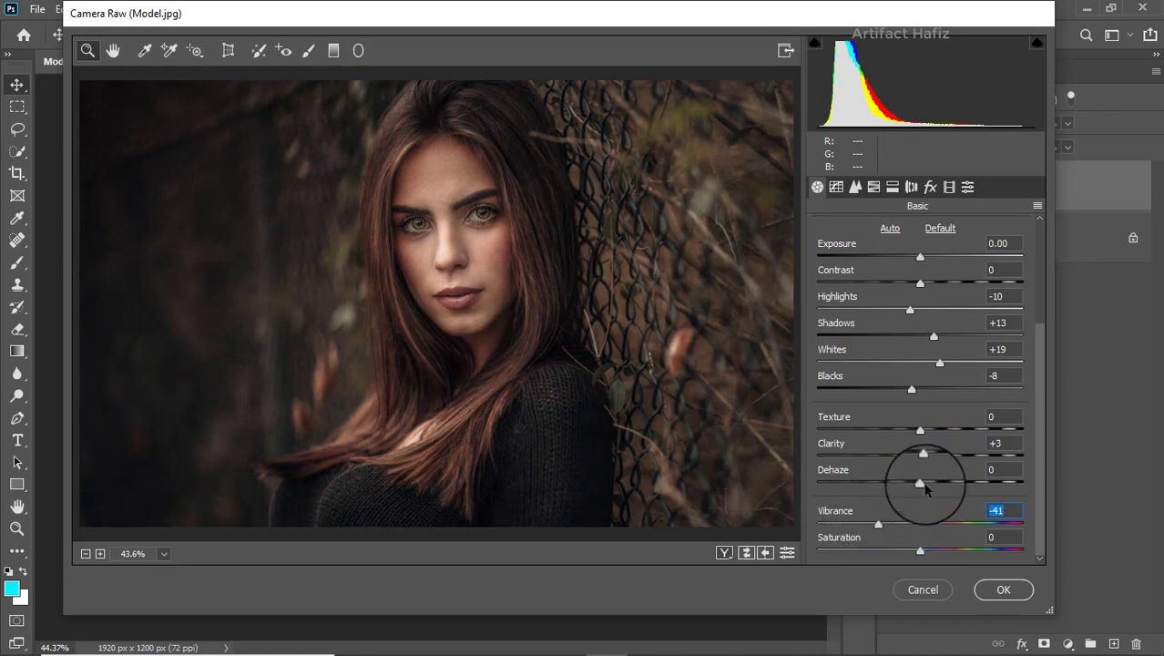
# On the point tone curve, move the RGB black point to input 7 and the Blue channel's black point to output 2.
pyautogui.click(839, 188)
pyautogui.moveTo(812, 528); pyautogui.dragTo(888, 544)
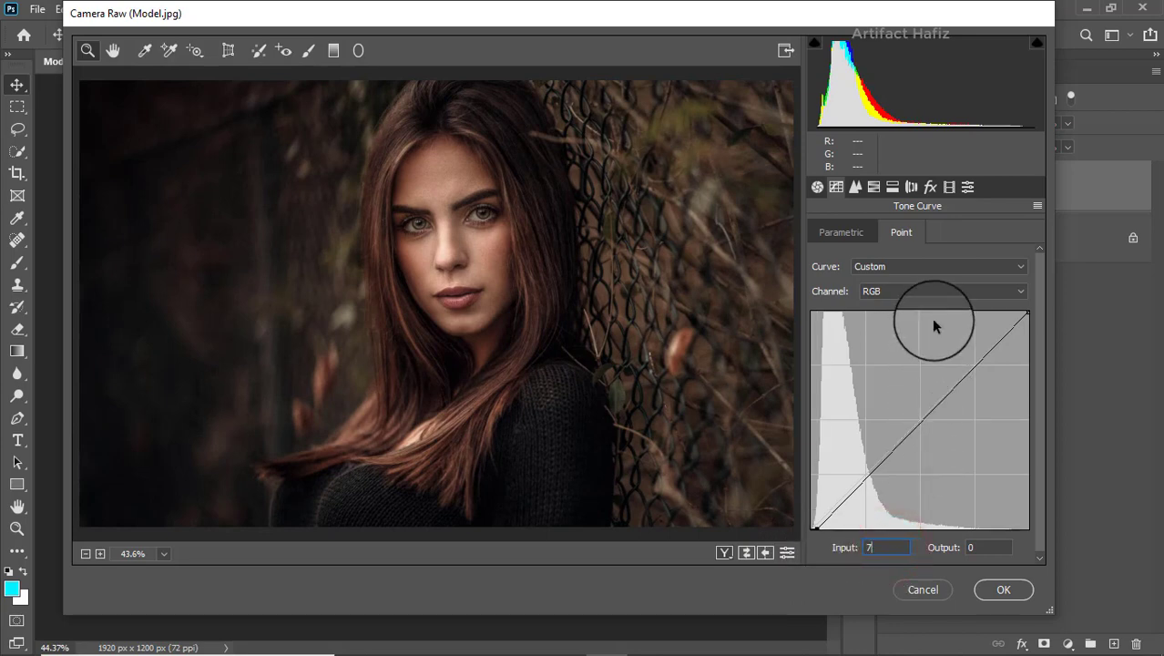
pyautogui.click(890, 291)
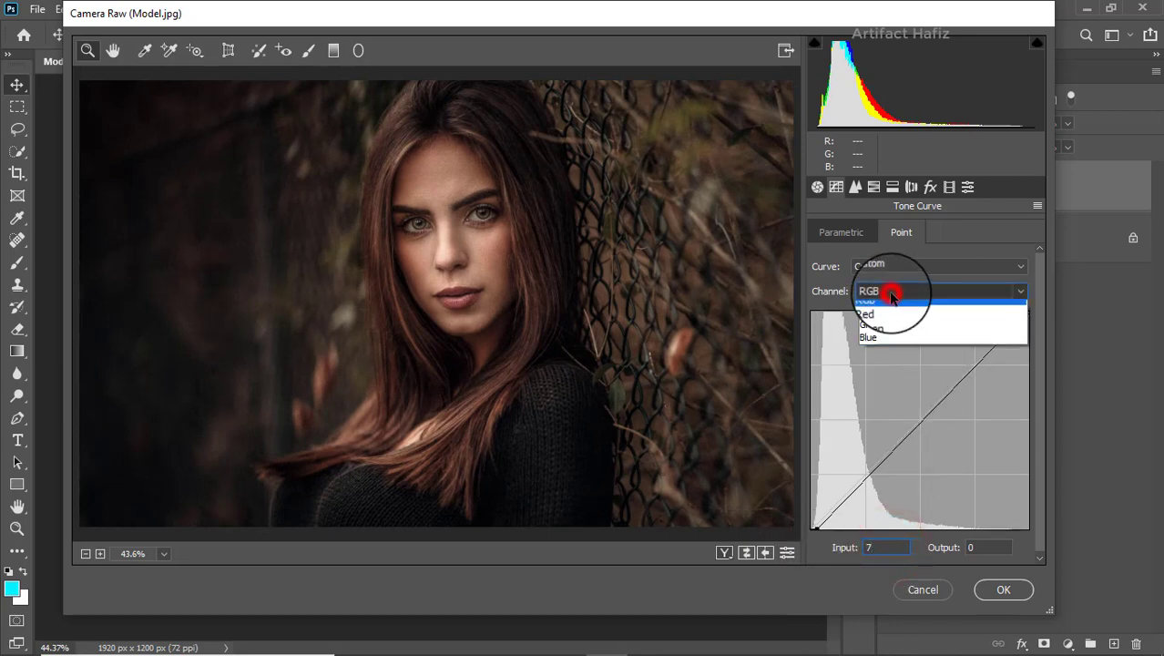
pyautogui.click(879, 345)
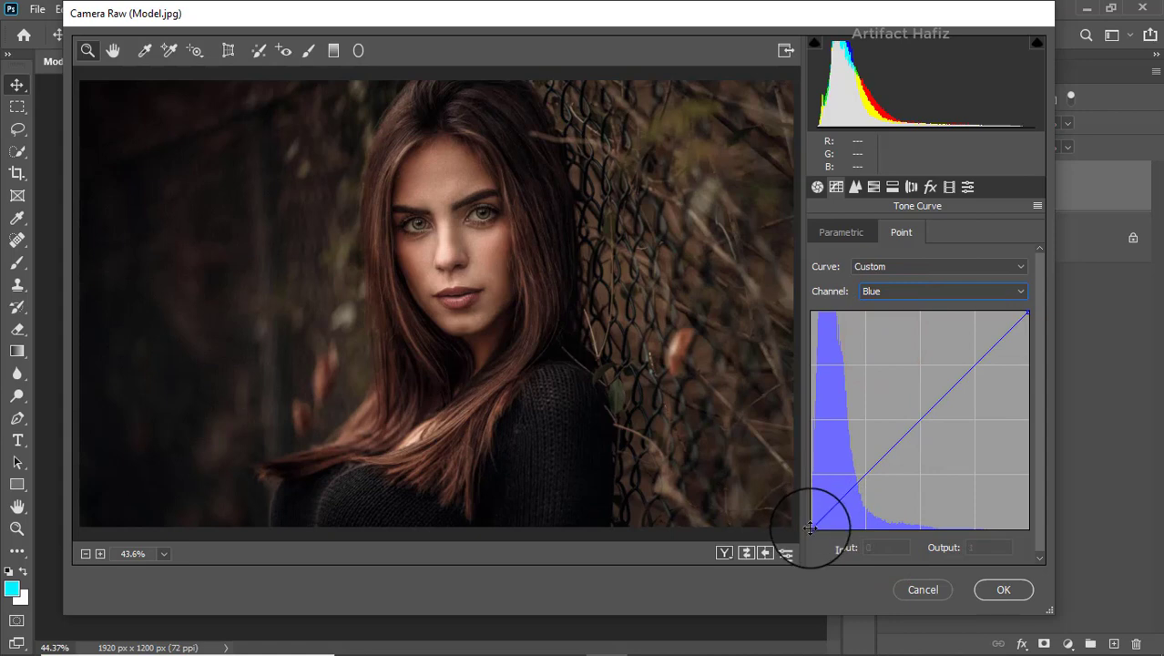
pyautogui.moveTo(812, 528); pyautogui.dragTo(798, 527)
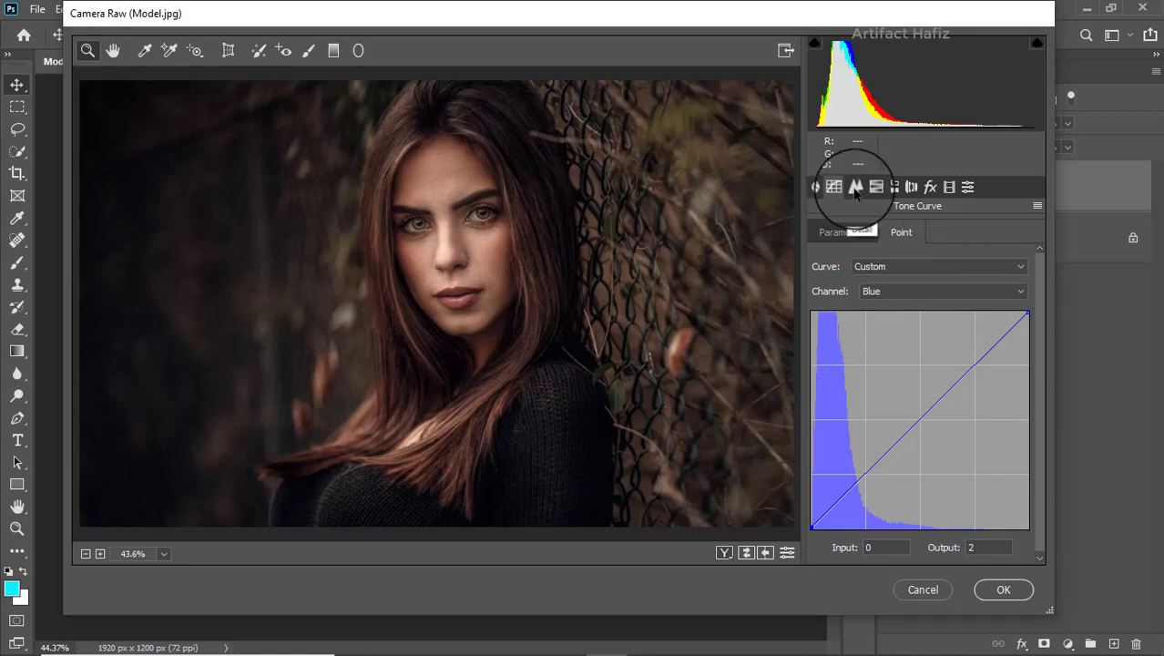
# Raise the black point of the Green channel's tone curve to output 3.
pyautogui.click(871, 291)
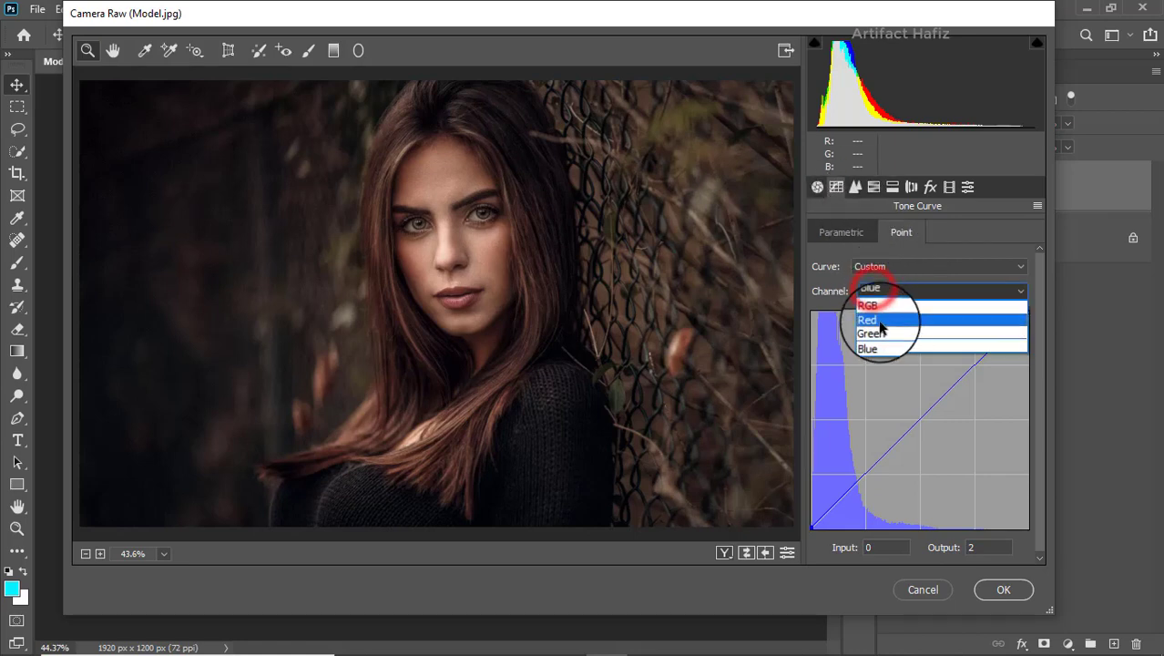
pyautogui.click(874, 334)
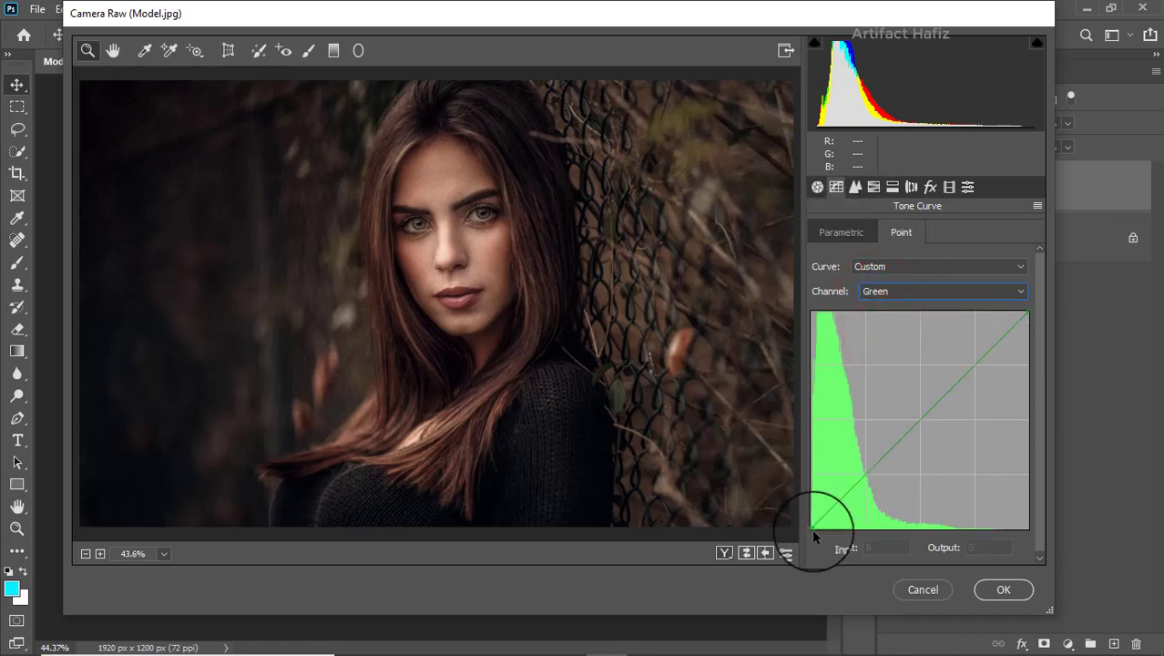
pyautogui.moveTo(811, 526); pyautogui.dragTo(780, 522)
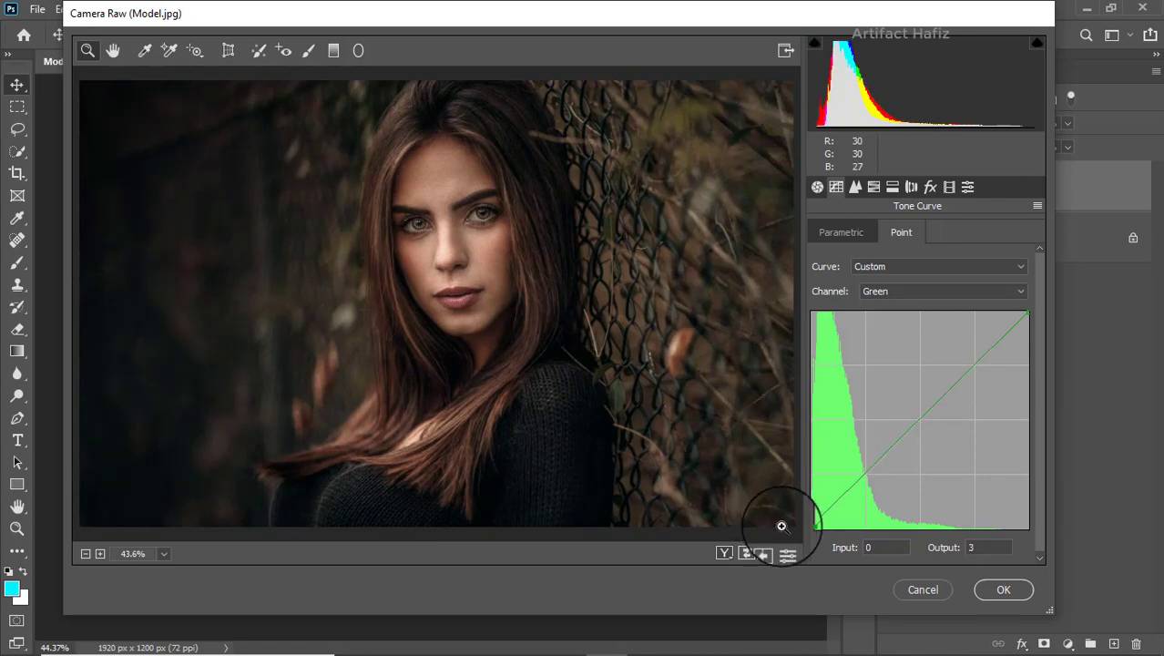
pyautogui.click(993, 550)
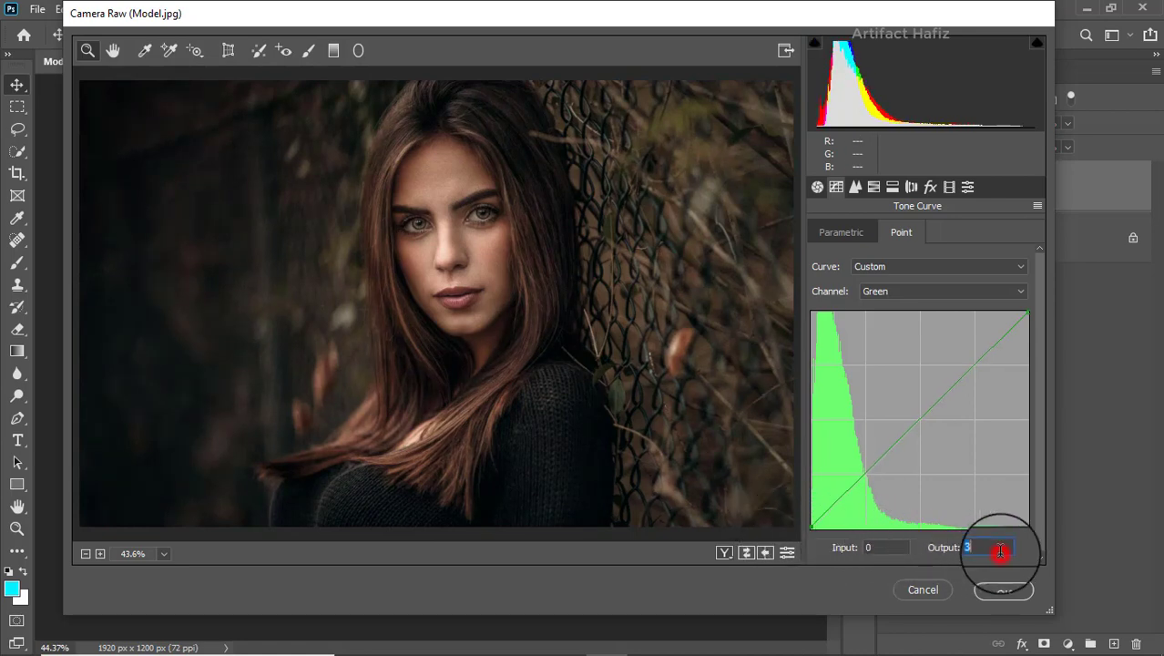
# Move the black point of the Red channel's tone curve to input 4 with output 0.
pyautogui.click(916, 292)
pyautogui.click(914, 319)
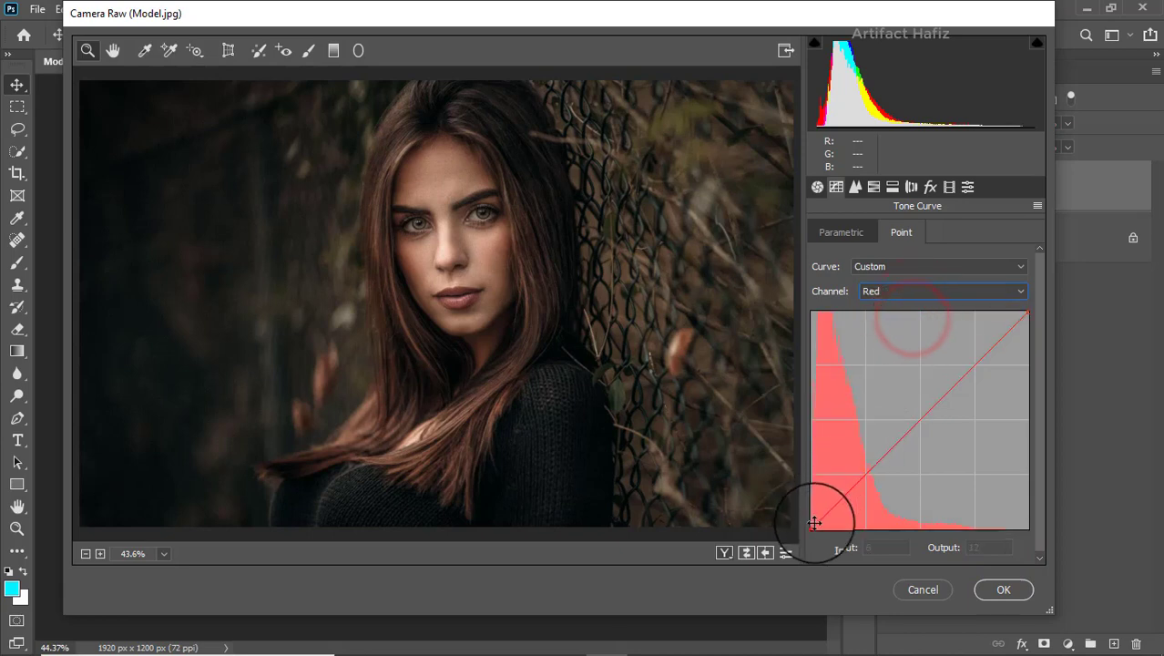
pyautogui.moveTo(812, 526); pyautogui.dragTo(815, 535)
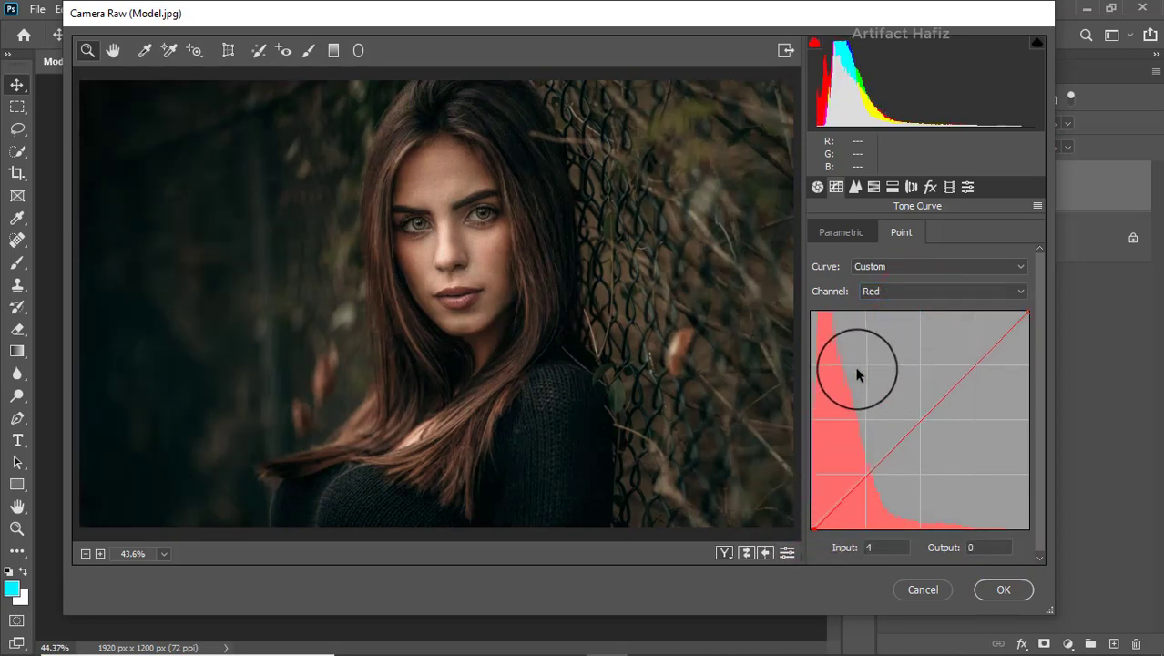
pyautogui.click(897, 546)
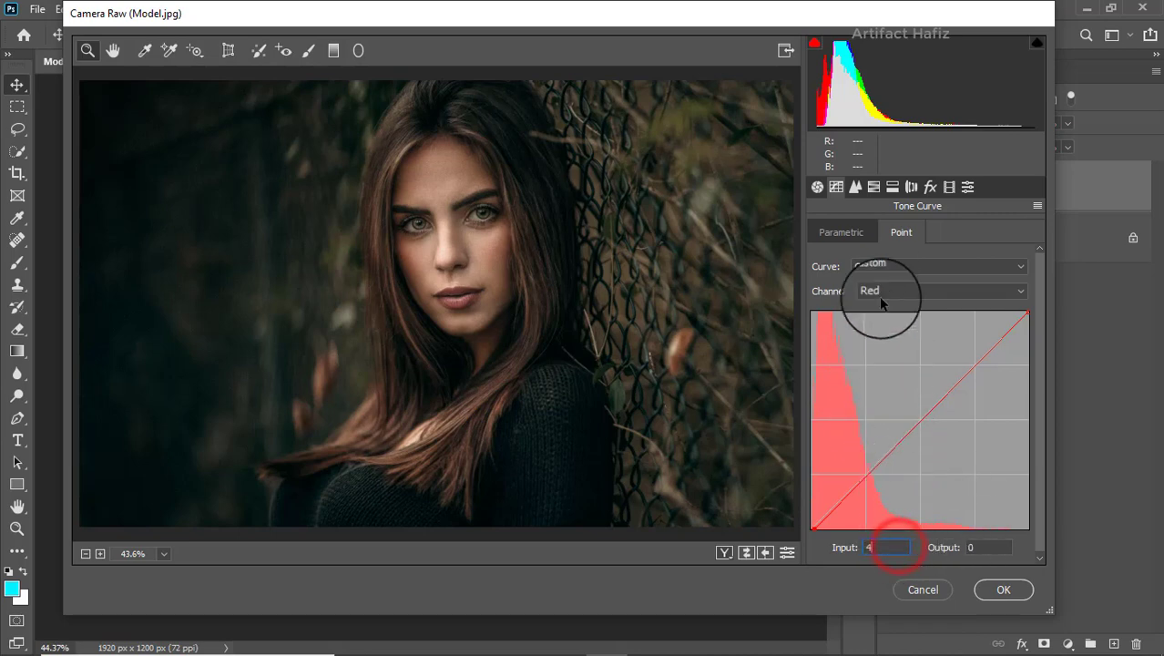
# In the Detail adjustments, set the sharpening Amount to 20 and the noise reduction Luminance to 10.
pyautogui.click(855, 187)
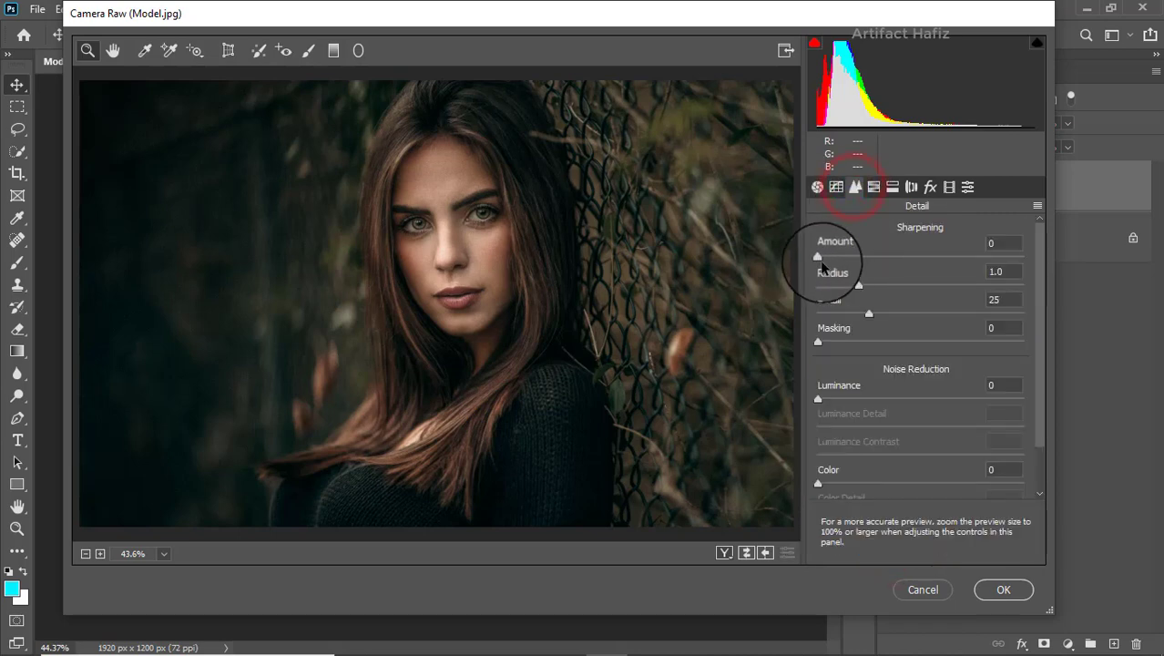
pyautogui.moveTo(818, 256); pyautogui.dragTo(848, 261)
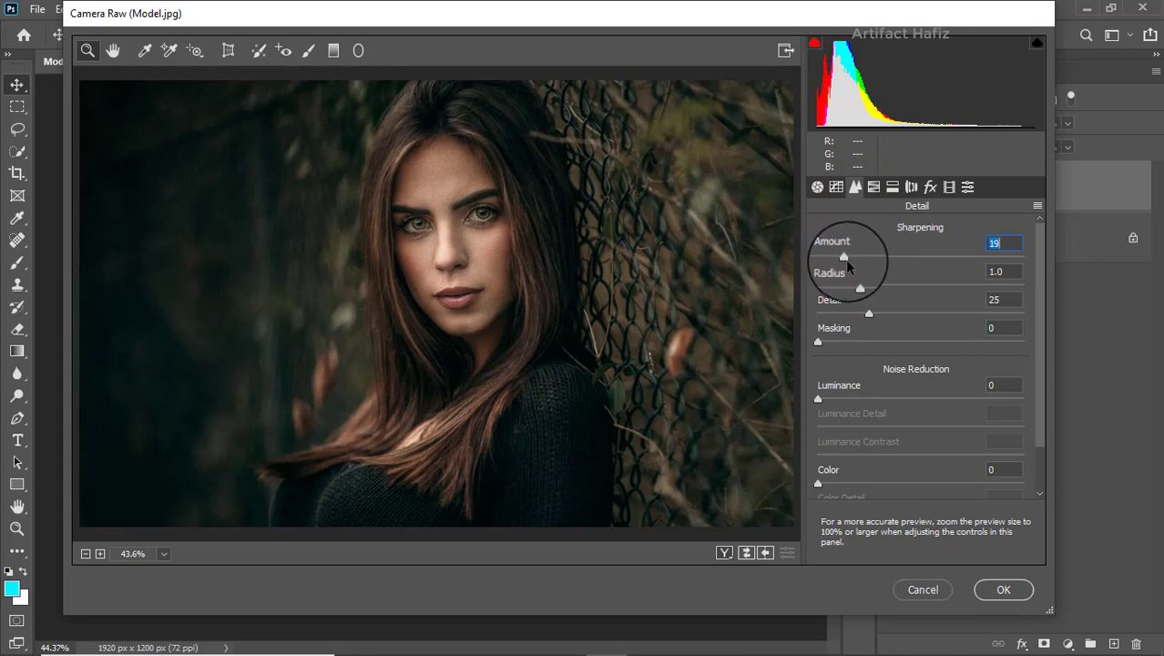
pyautogui.moveTo(847, 260); pyautogui.dragTo(844, 271)
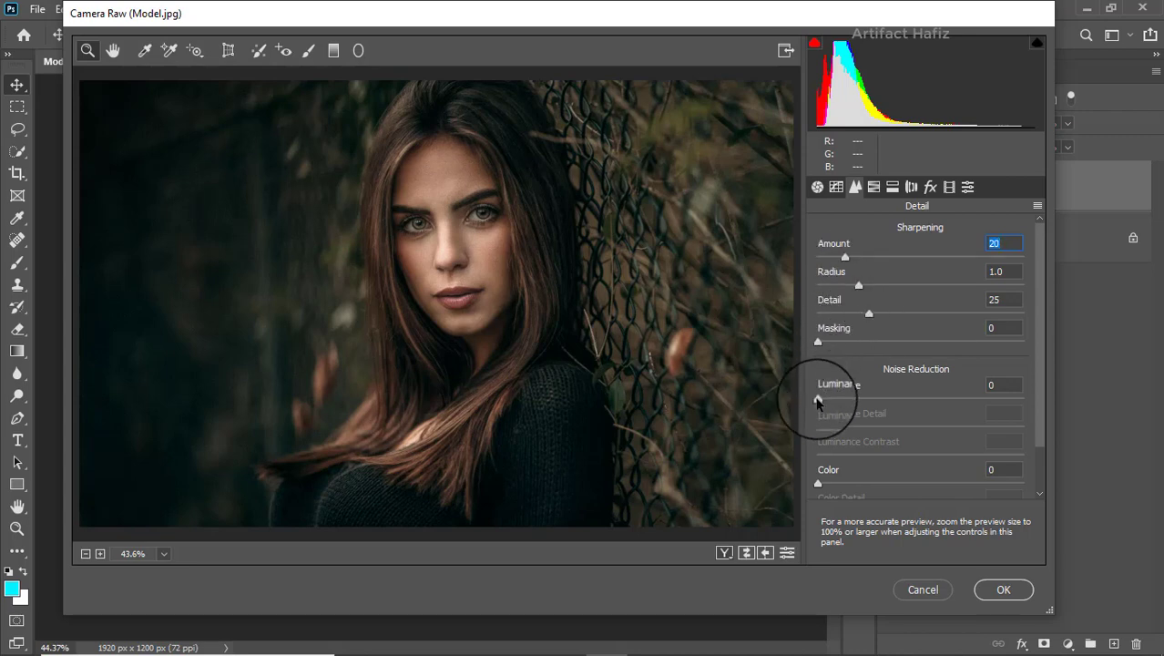
pyautogui.moveTo(818, 401); pyautogui.dragTo(836, 401)
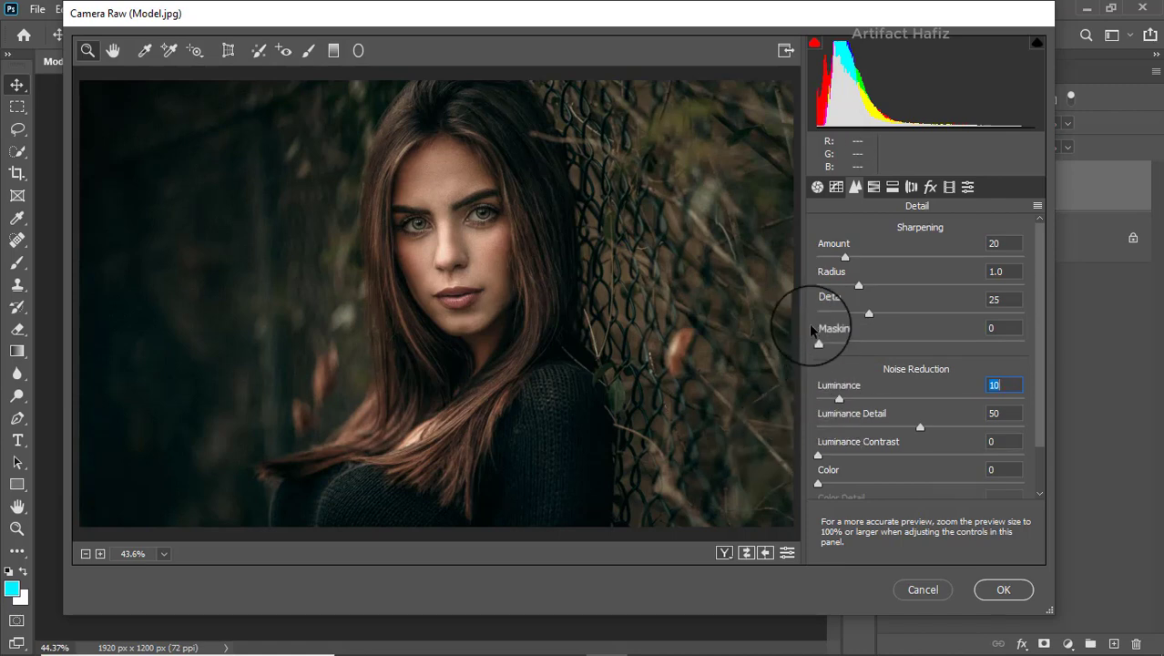
# Set the HSL saturation of Reds to +8 and Oranges to +9, and adjust the saturation of Yellows, Greens, Aquas and Blues.
pyautogui.click(872, 187)
pyautogui.click(877, 233)
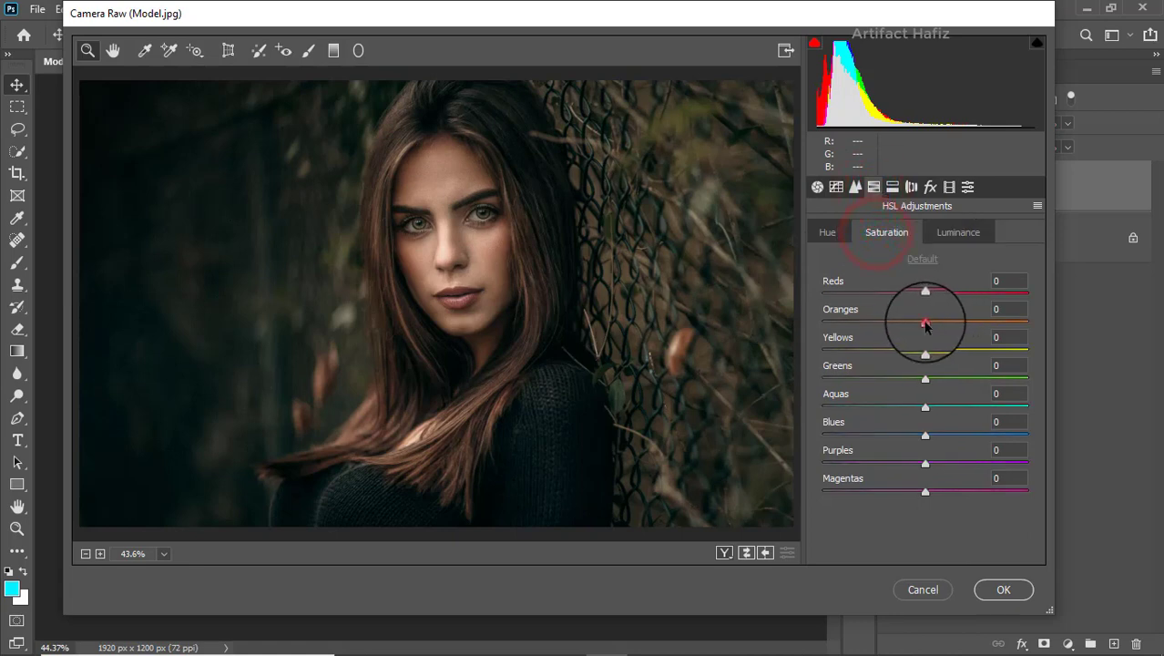
pyautogui.moveTo(924, 322); pyautogui.dragTo(936, 300)
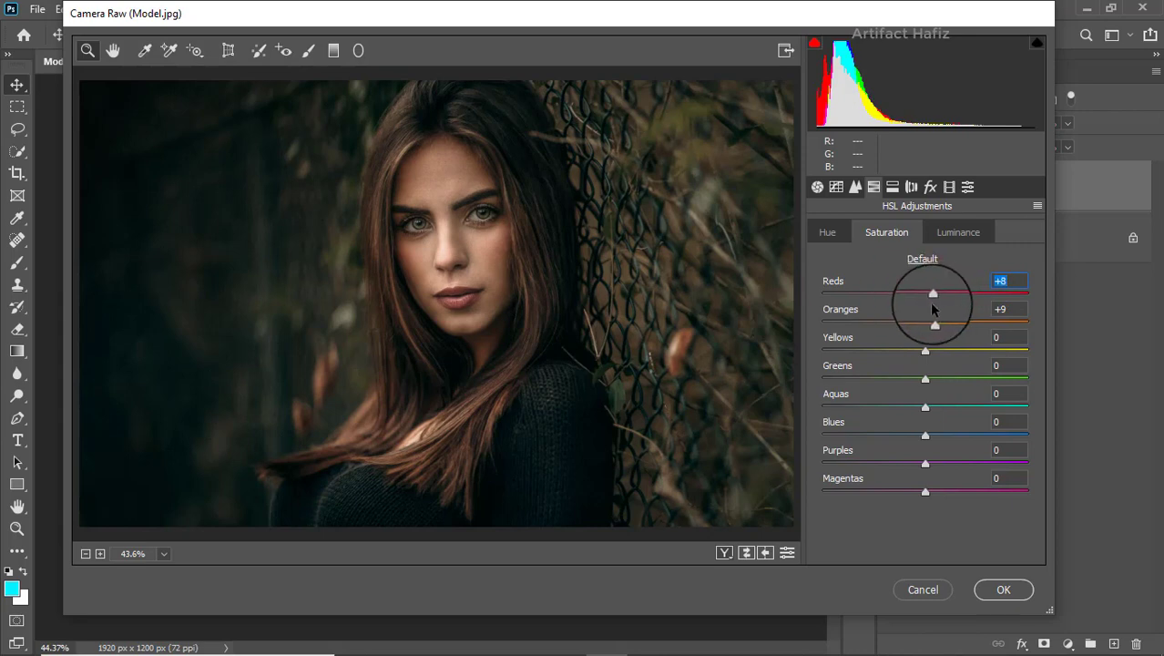
pyautogui.moveTo(926, 352); pyautogui.dragTo(836, 379)
pyautogui.click(925, 382)
pyautogui.moveTo(925, 407); pyautogui.dragTo(933, 435)
# Set the HSL luminance of Greens to -100, Yellows to -33, Oranges to +3 and Reds to +8.
pyautogui.click(947, 232)
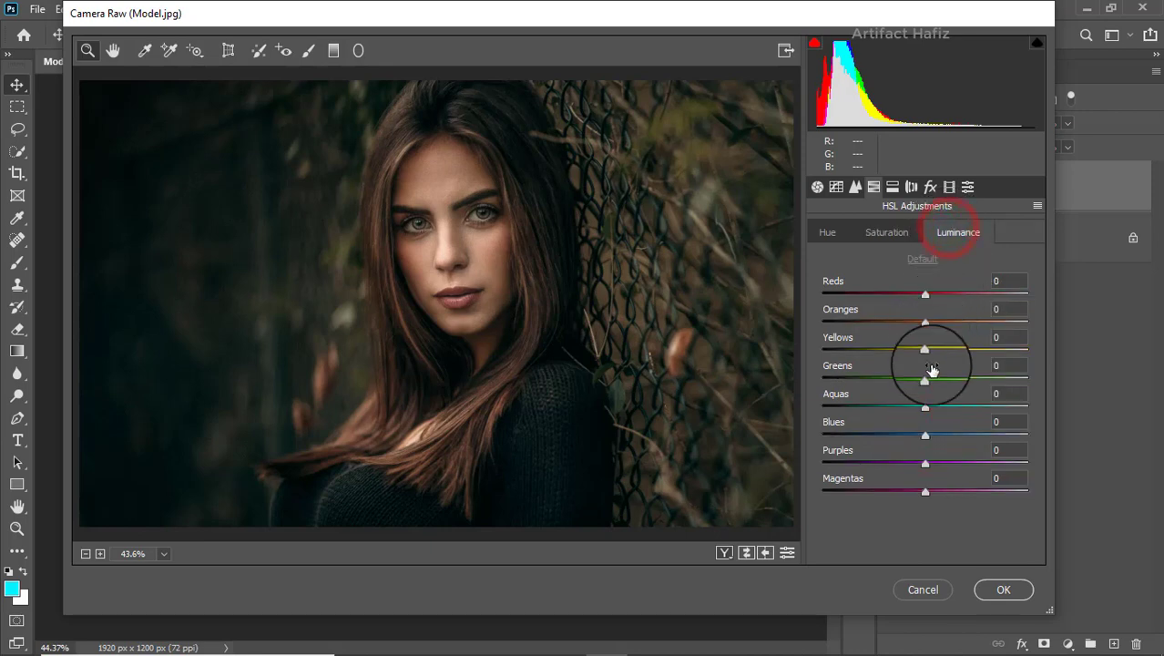
pyautogui.moveTo(924, 379); pyautogui.dragTo(794, 391)
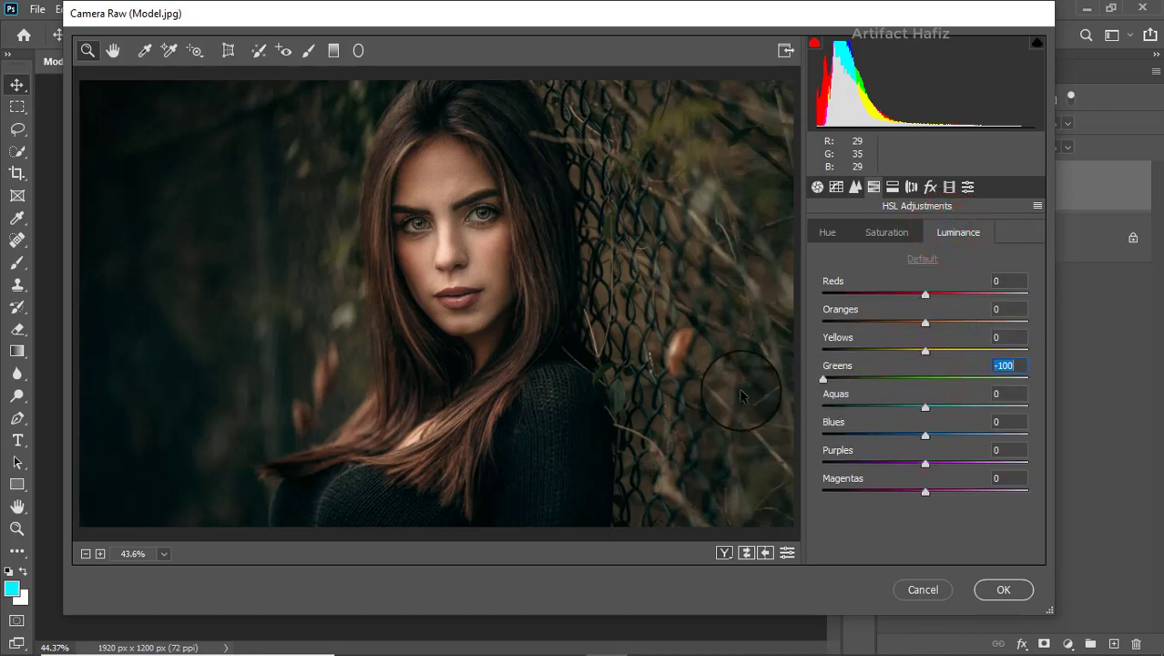
pyautogui.moveTo(926, 351); pyautogui.dragTo(932, 292)
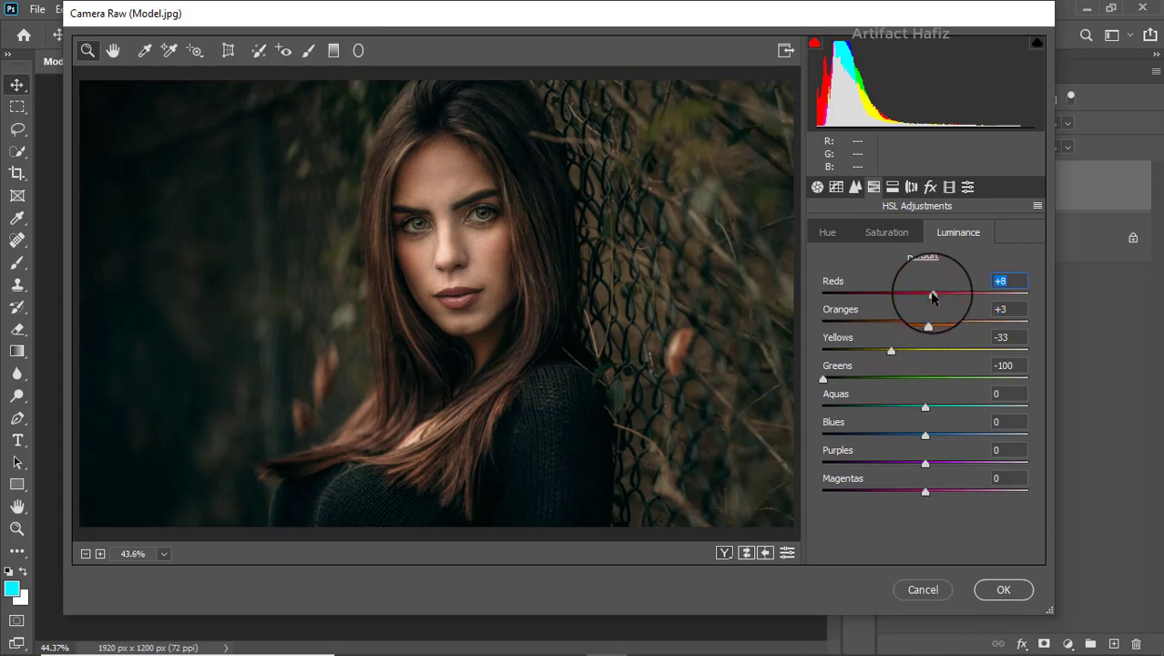
# Set the HSL hue of Greens to -73, Blues to -18 and Aquas to -24.
pyautogui.click(827, 233)
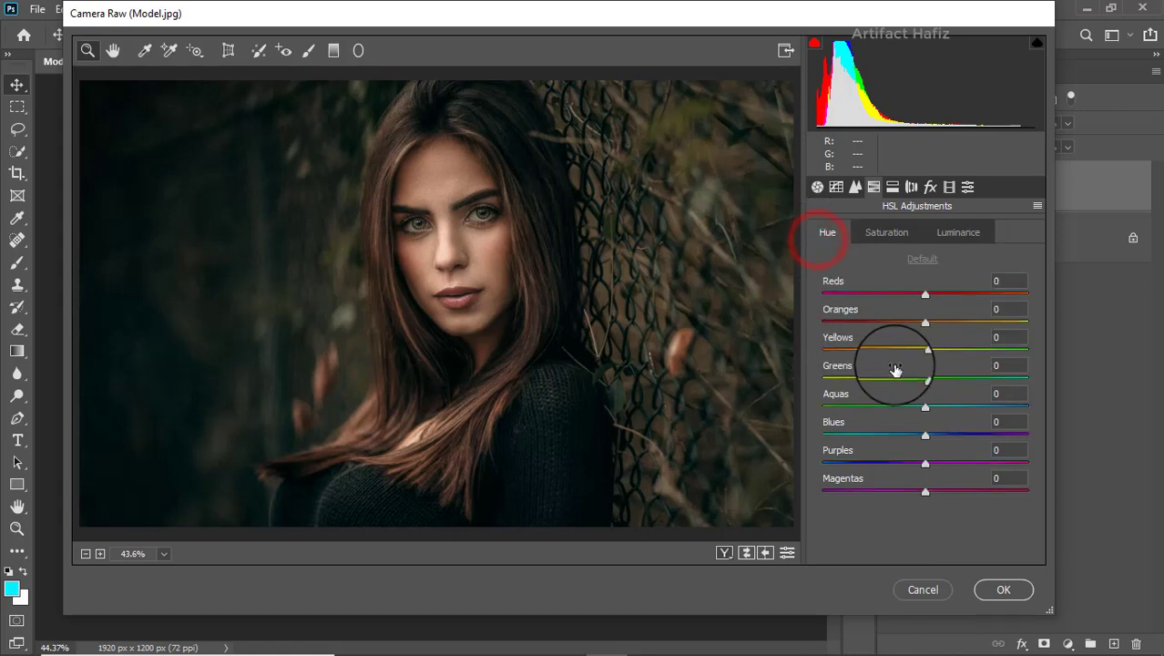
pyautogui.moveTo(926, 383); pyautogui.dragTo(853, 379)
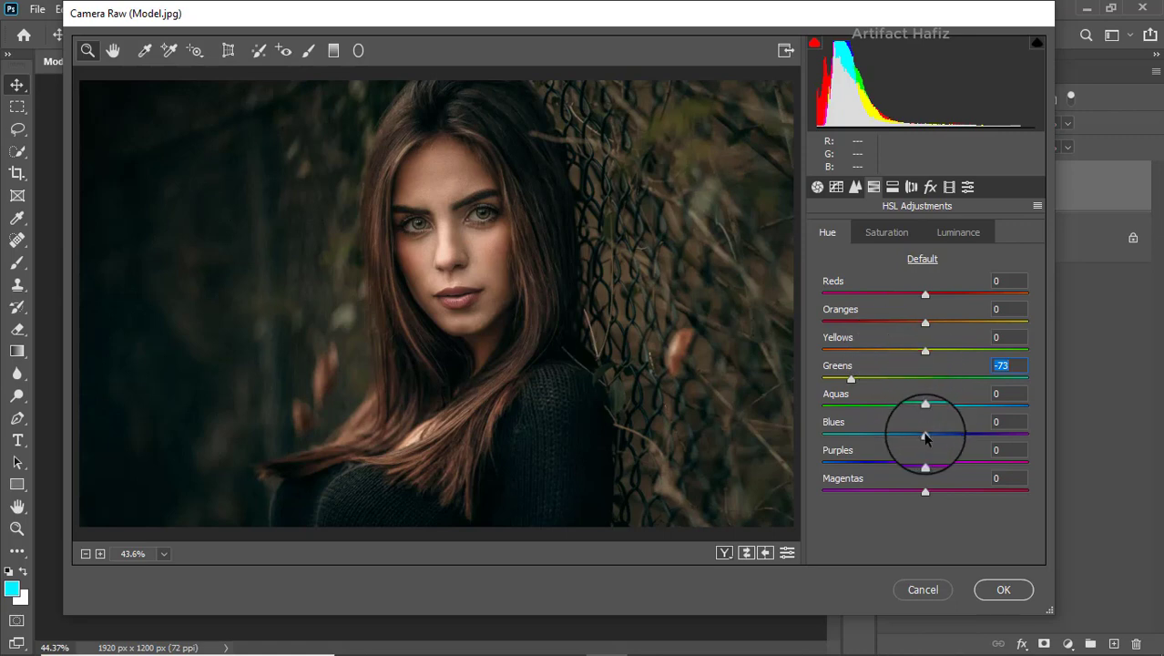
pyautogui.moveTo(925, 438); pyautogui.dragTo(900, 407)
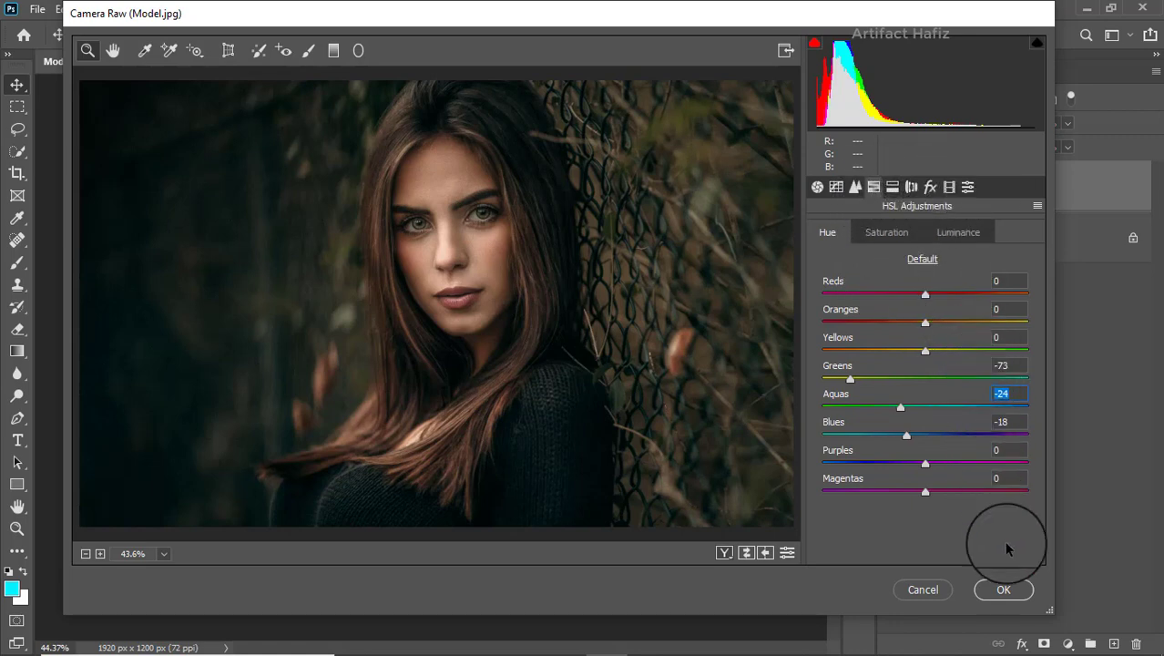
# In the Calibration adjustments, set the primary saturation to -9 for Red, +4 for Green and about +12 for Blue.
pyautogui.click(949, 186)
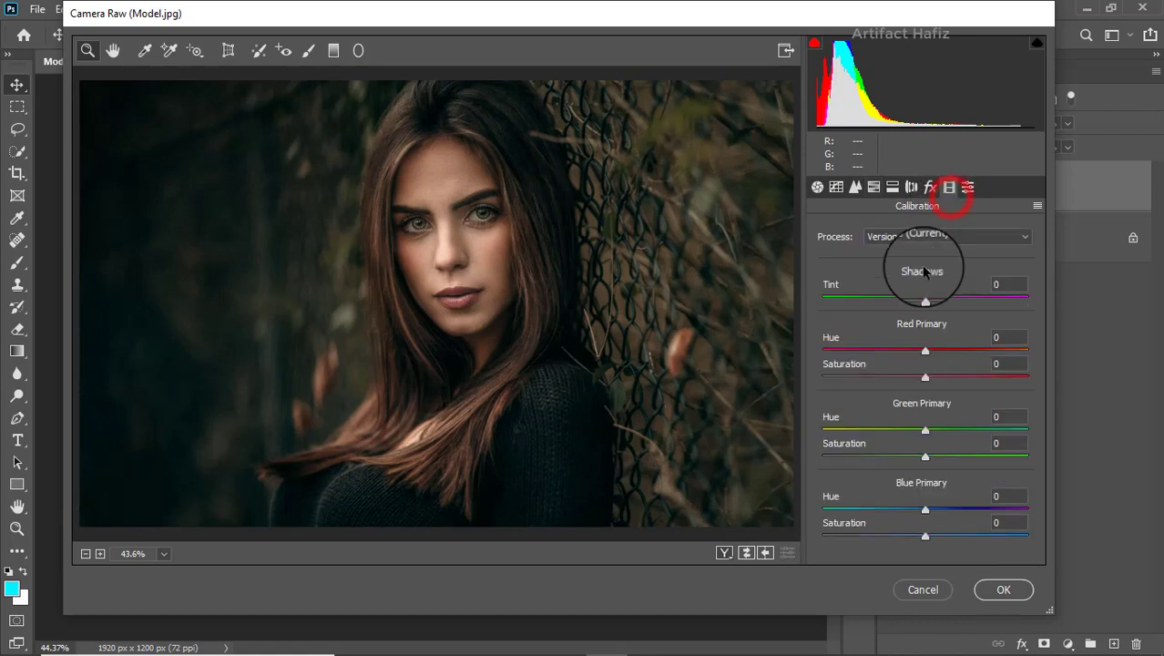
pyautogui.moveTo(924, 376)
pyautogui.mouseDown()
pyautogui.moveTo(948, 380)
pyautogui.moveTo(917, 379)
pyautogui.mouseUp()
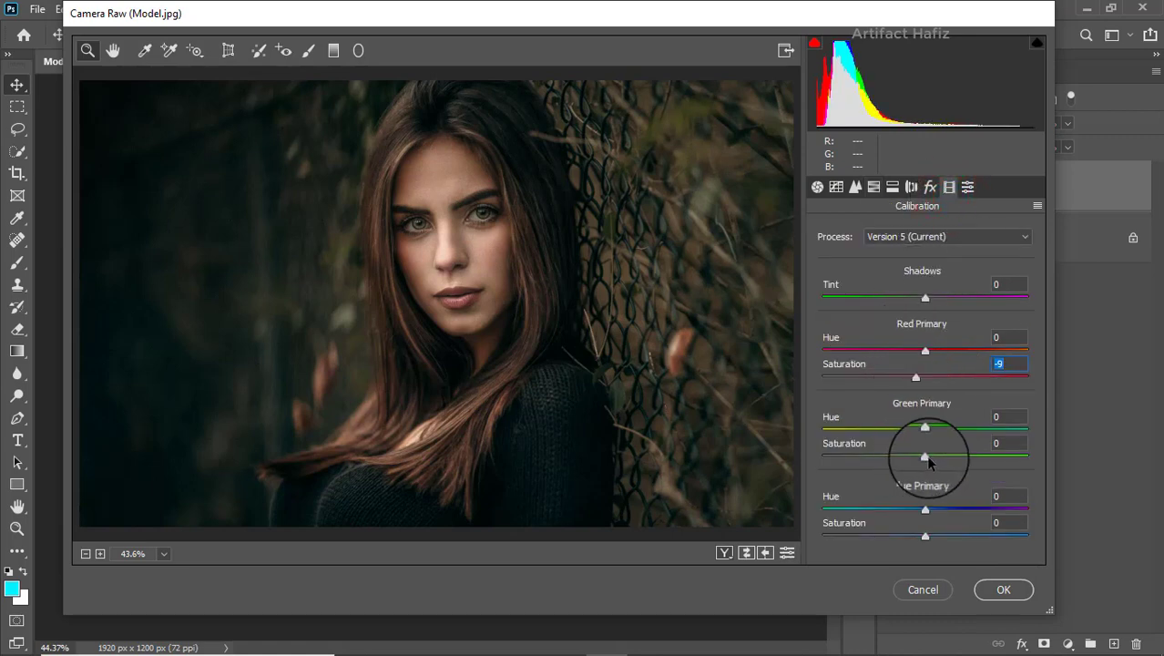
pyautogui.moveTo(928, 462)
pyautogui.mouseDown()
pyautogui.moveTo(942, 460)
pyautogui.moveTo(927, 455)
pyautogui.mouseUp()
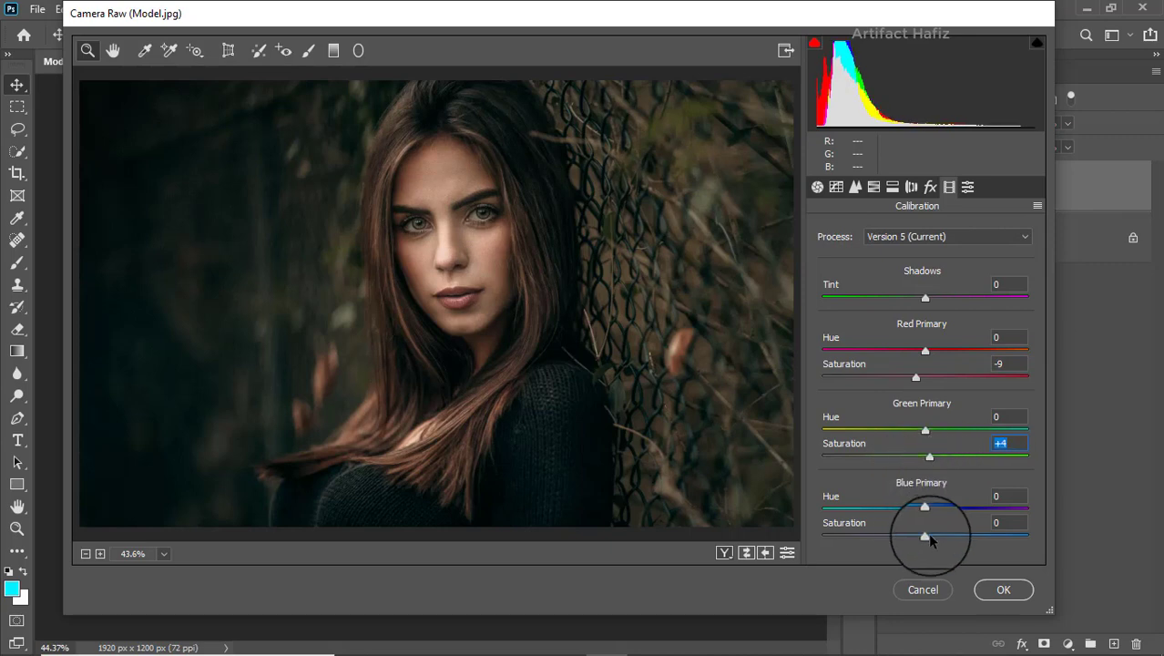
pyautogui.moveTo(925, 537)
pyautogui.mouseDown()
pyautogui.moveTo(910, 538)
pyautogui.moveTo(944, 538)
pyautogui.mouseUp()
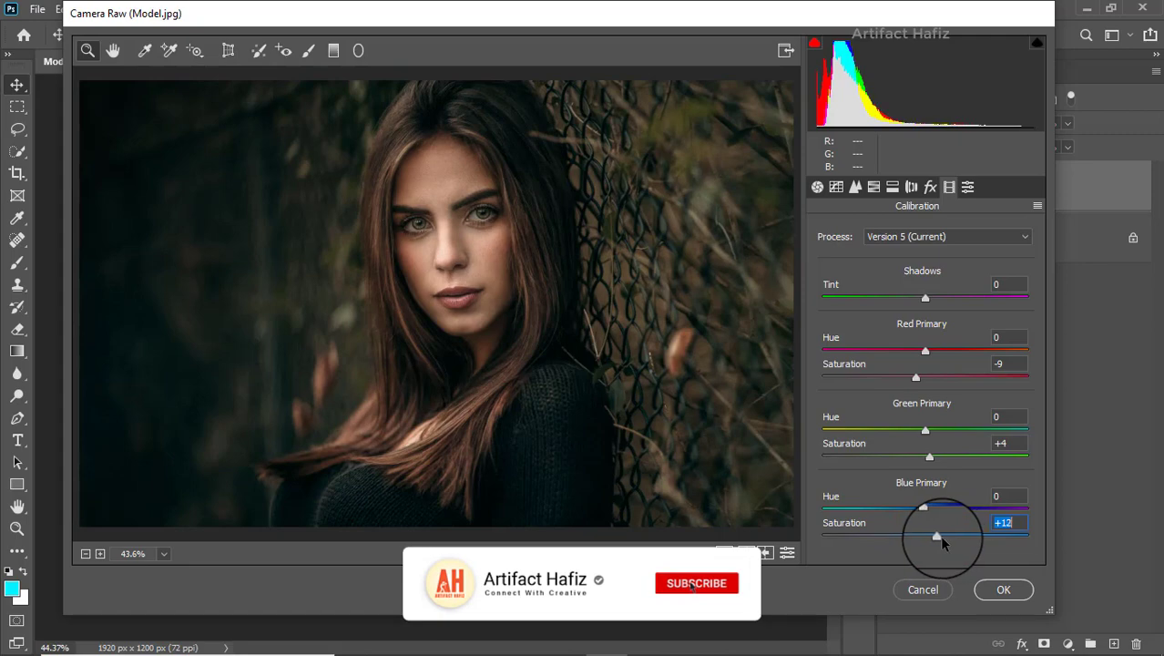
# Apply the Camera Raw adjustments and toggle the Background copy layer's visibility to compare before and after.
pyautogui.click(1005, 589)
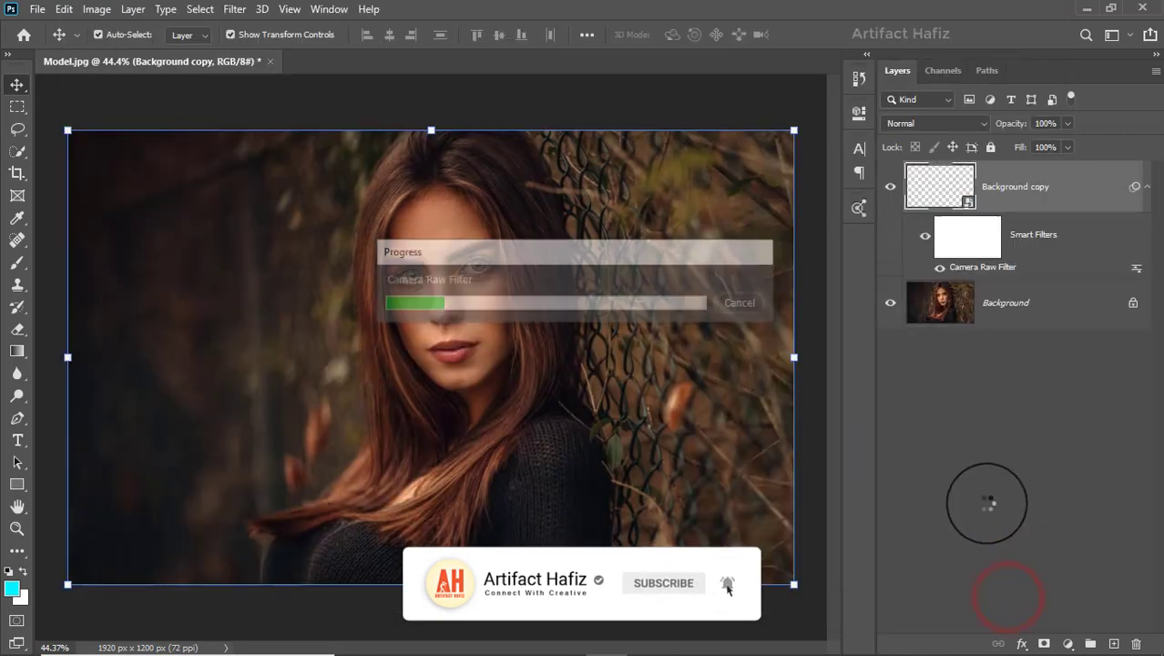
pyautogui.click(890, 187)
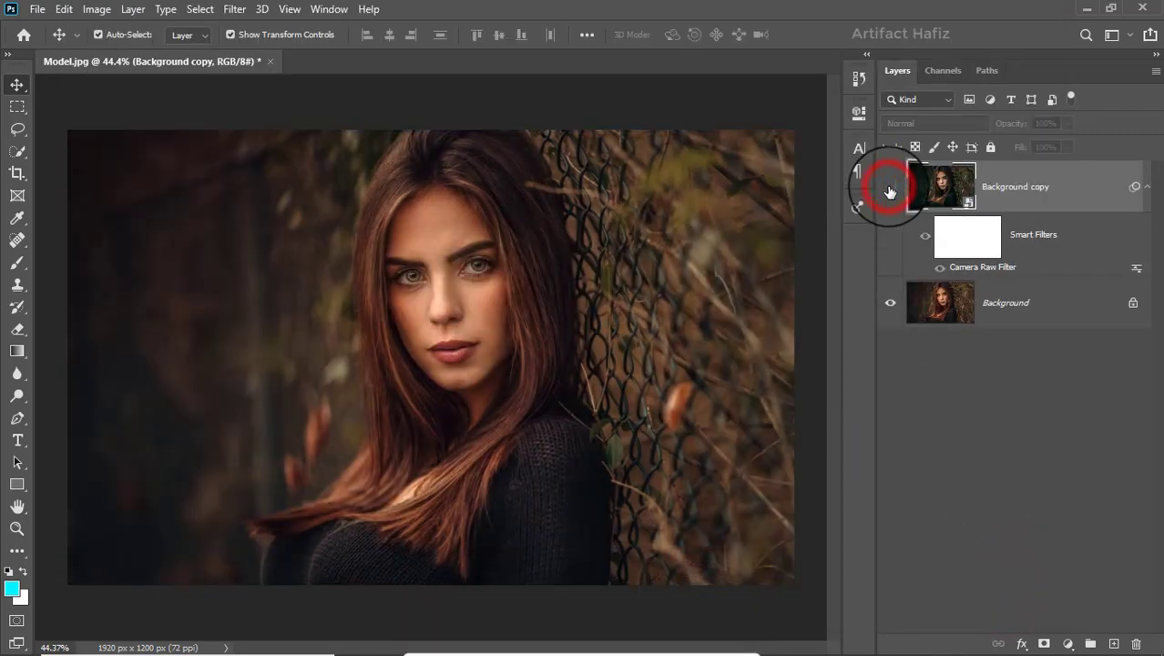
pyautogui.click(890, 187)
# Add a Color Lookup adjustment layer above Background copy using the Fuji F125 Kodak 2395 3D LUT.
pyautogui.click(1077, 188)
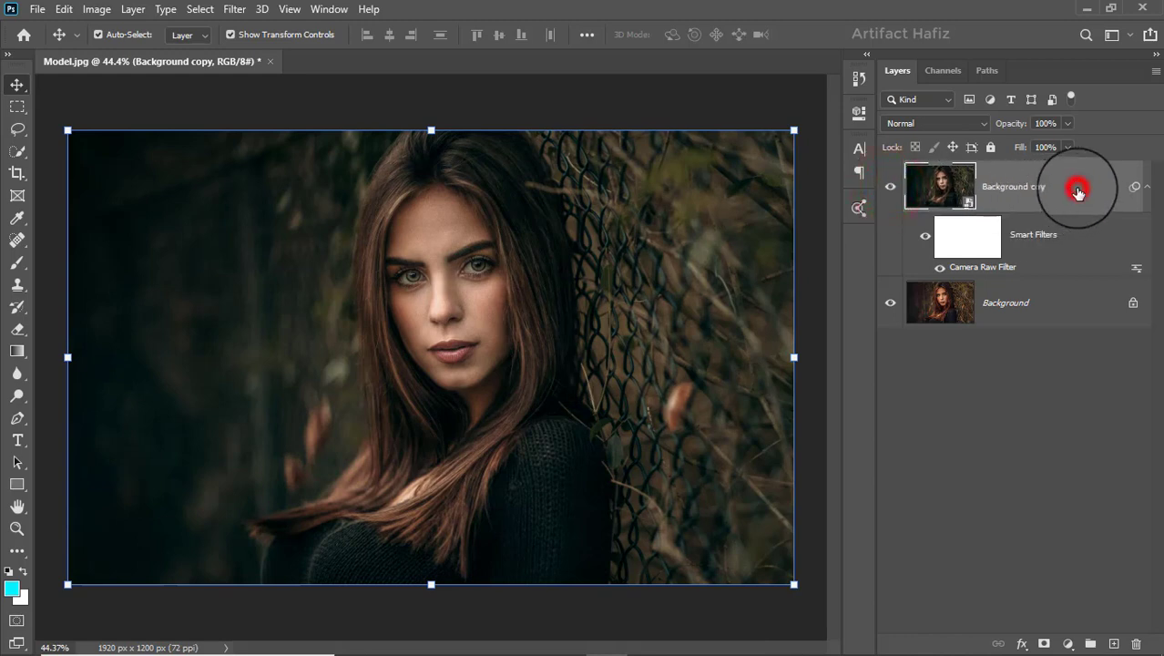
pyautogui.click(1070, 644)
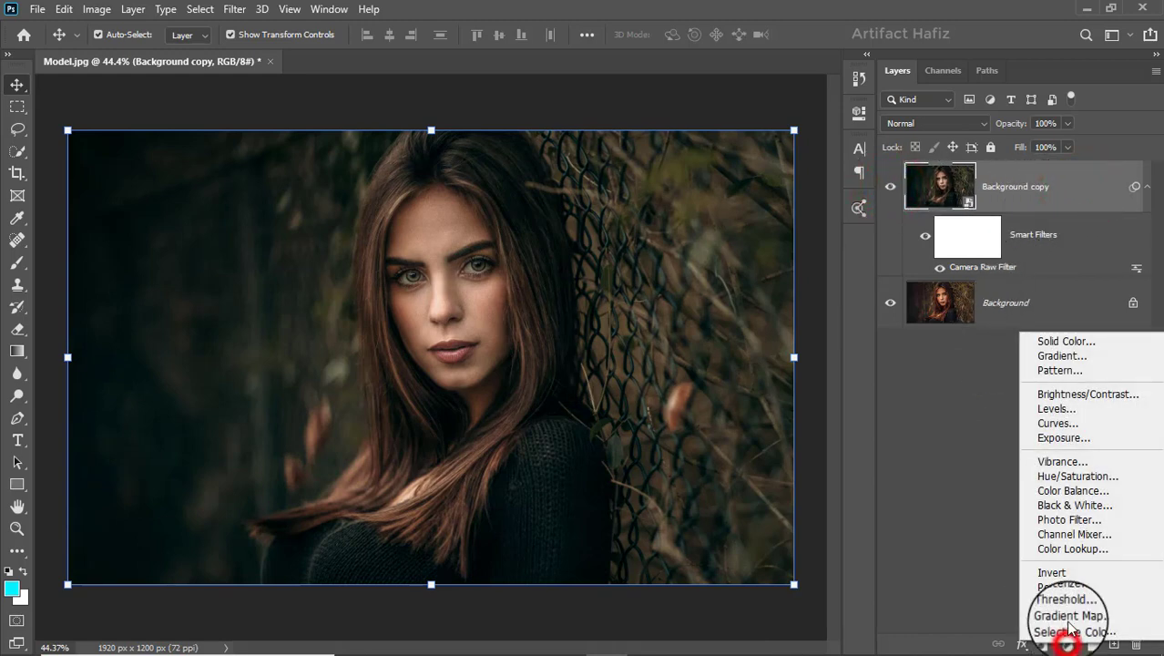
pyautogui.click(1075, 550)
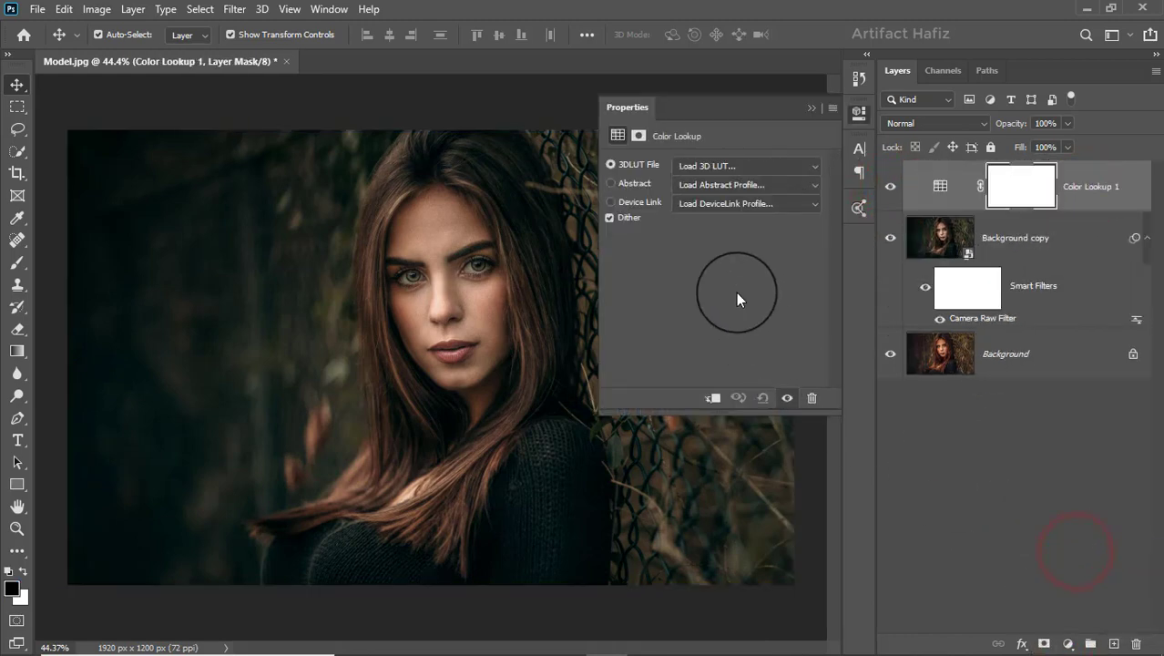
pyautogui.click(715, 169)
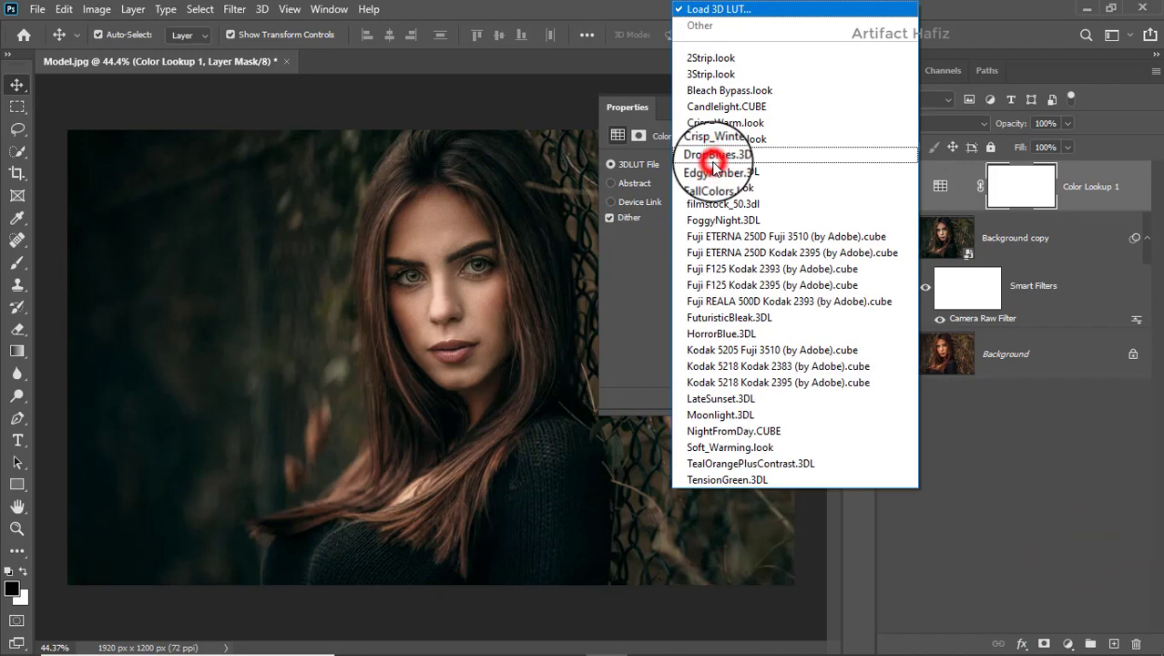
pyautogui.click(749, 286)
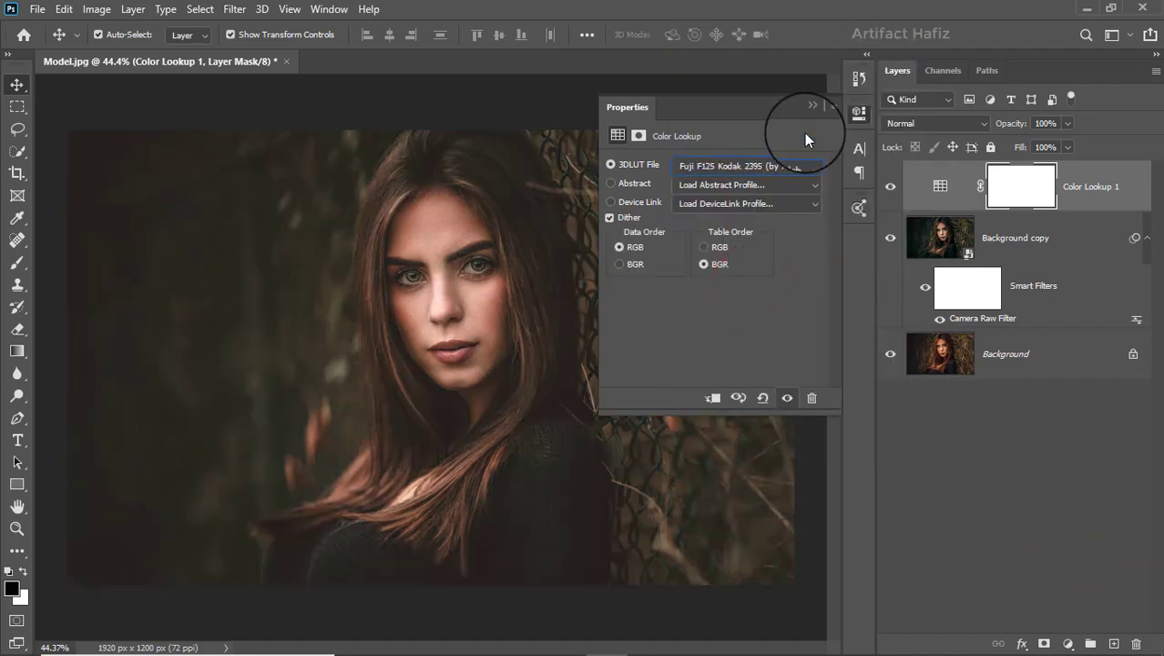
pyautogui.click(810, 109)
# Set the Color Lookup 1 layer's blend mode to Luminosity and its opacity to 15%.
pyautogui.click(1093, 184)
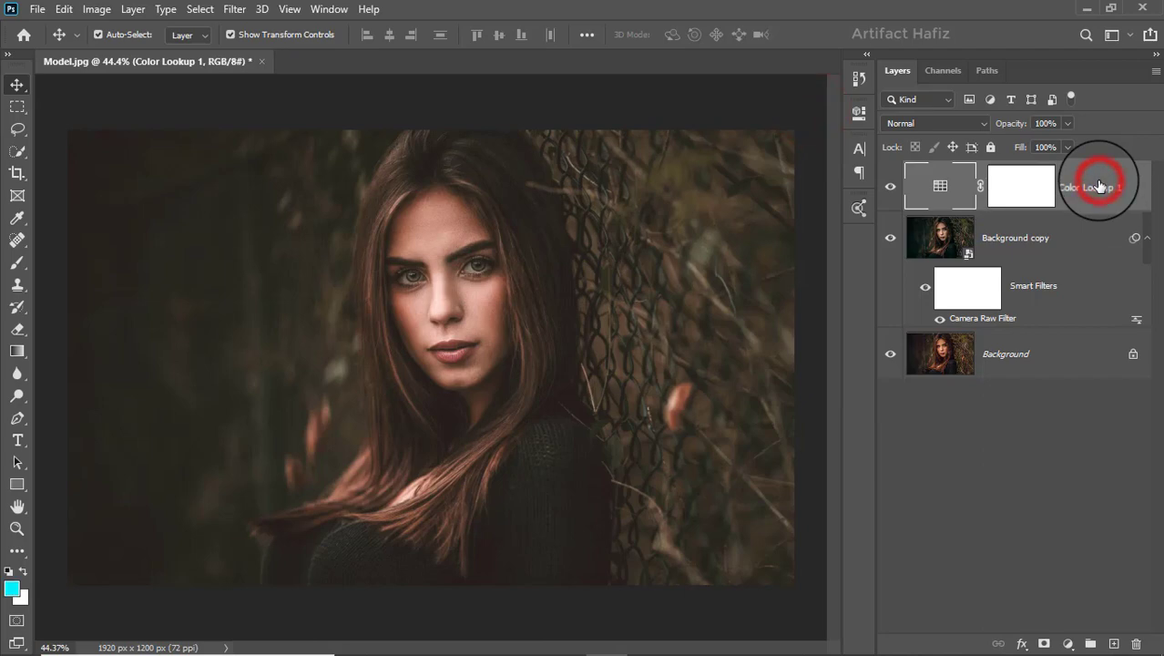
pyautogui.click(931, 125)
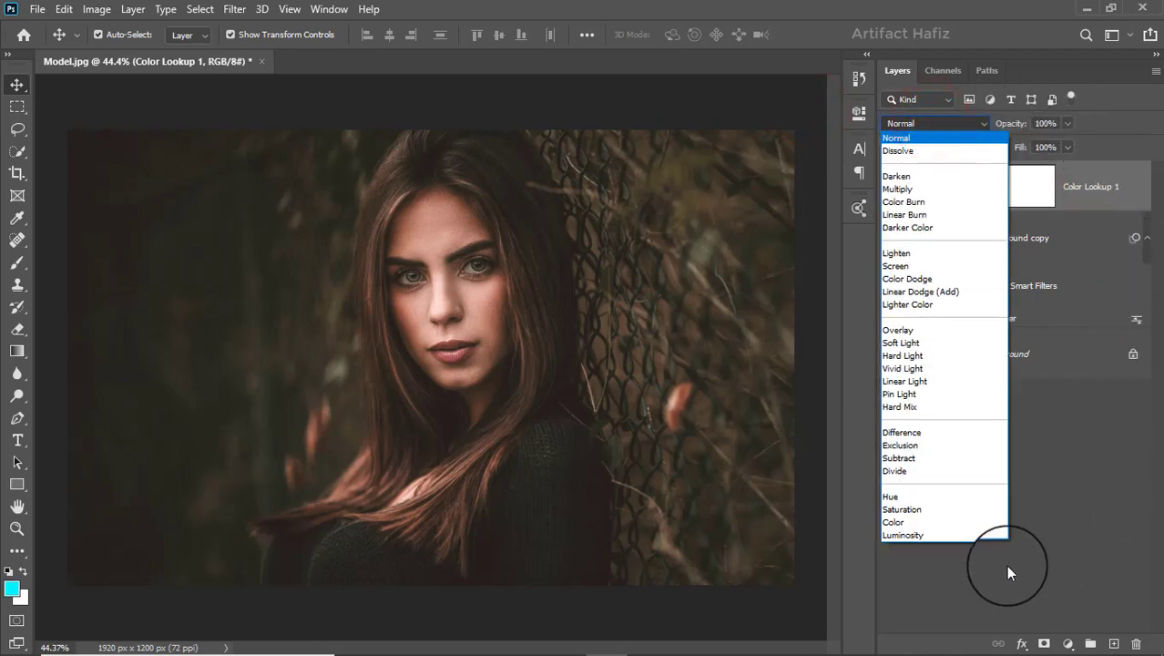
pyautogui.click(891, 534)
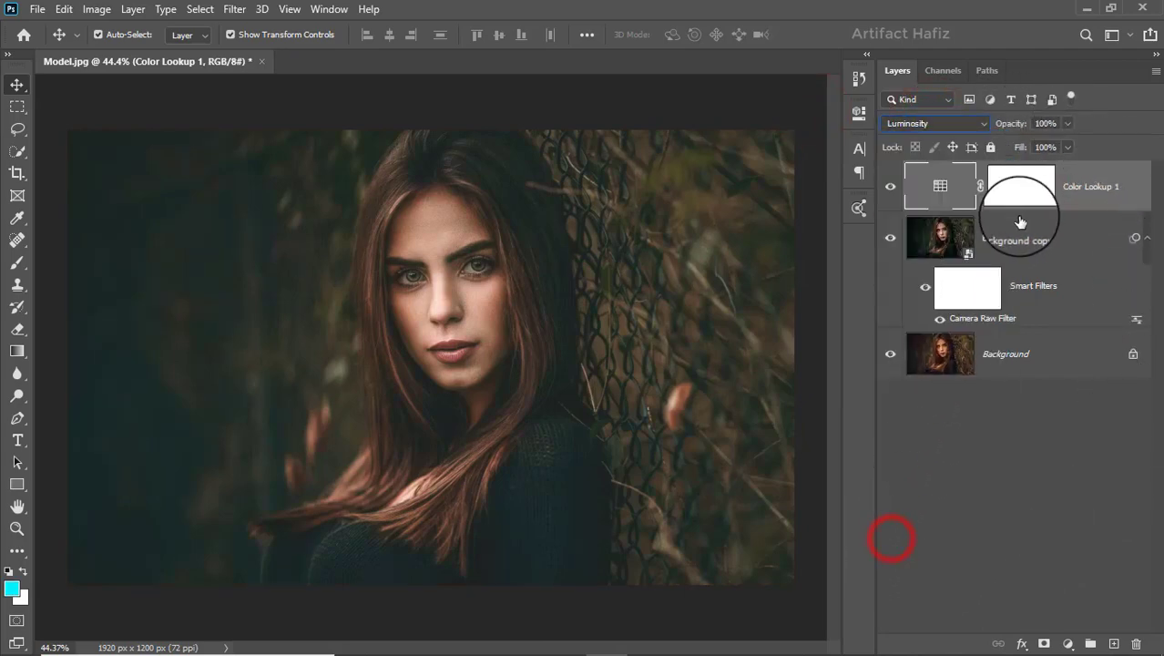
pyautogui.click(1069, 193)
pyautogui.click(1066, 123)
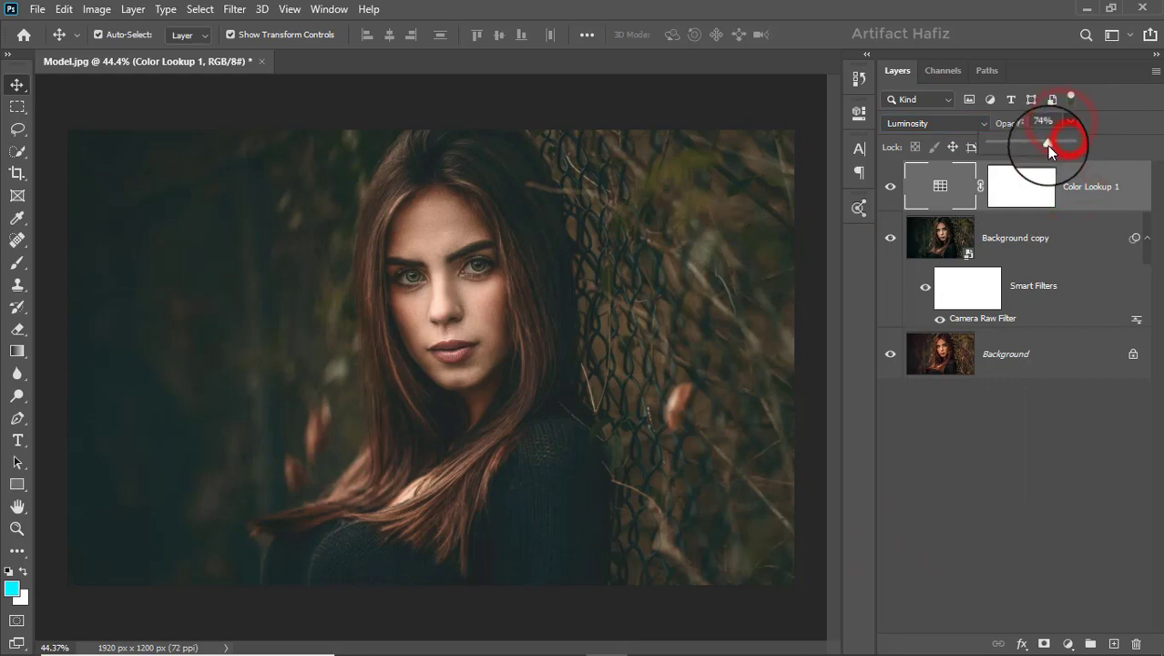
pyautogui.moveTo(1048, 146); pyautogui.dragTo(1007, 168)
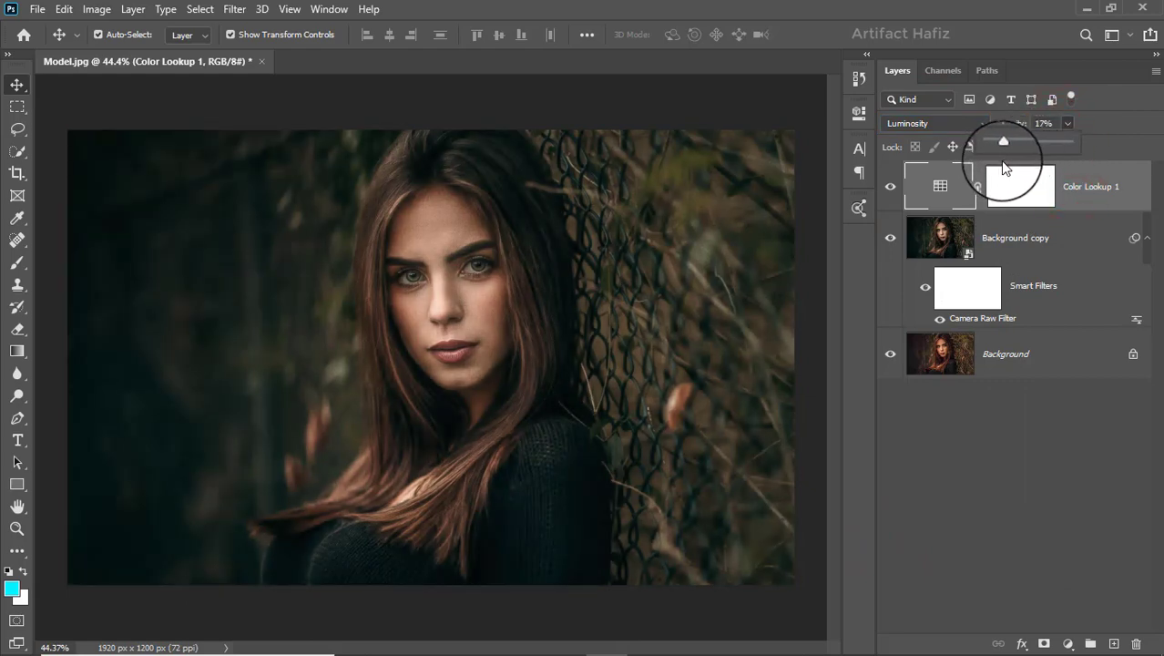
pyautogui.click(1105, 187)
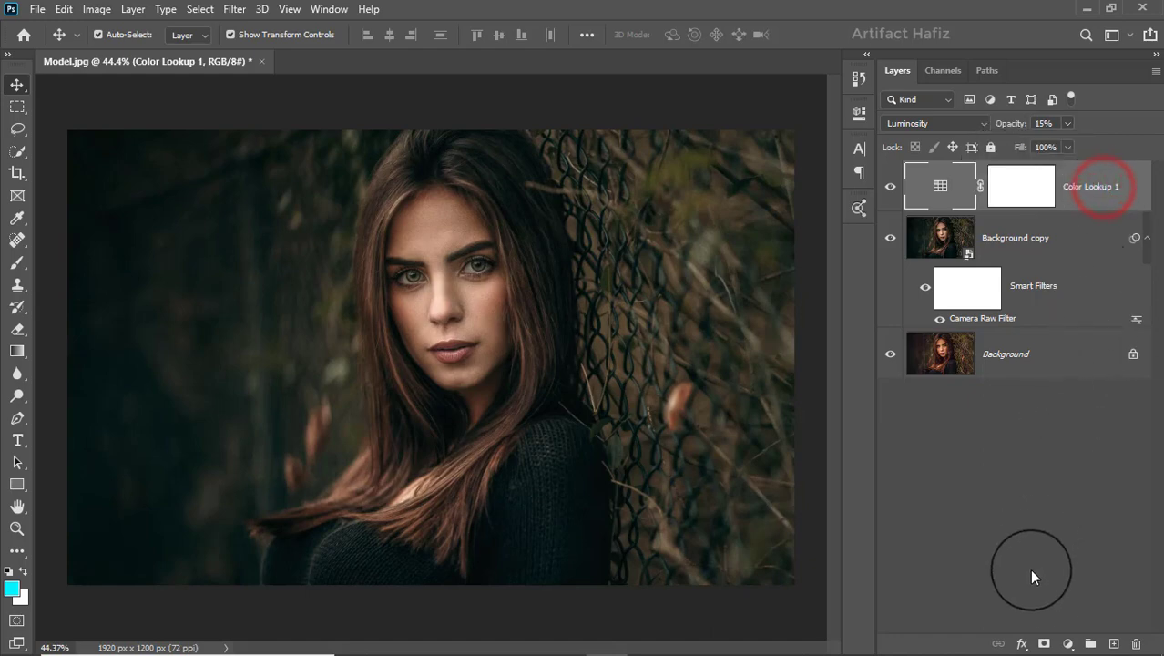
# Add a Curves adjustment layer with a highlight anchor point and slightly raised shadows, and toggle its visibility to compare.
pyautogui.click(1071, 629)
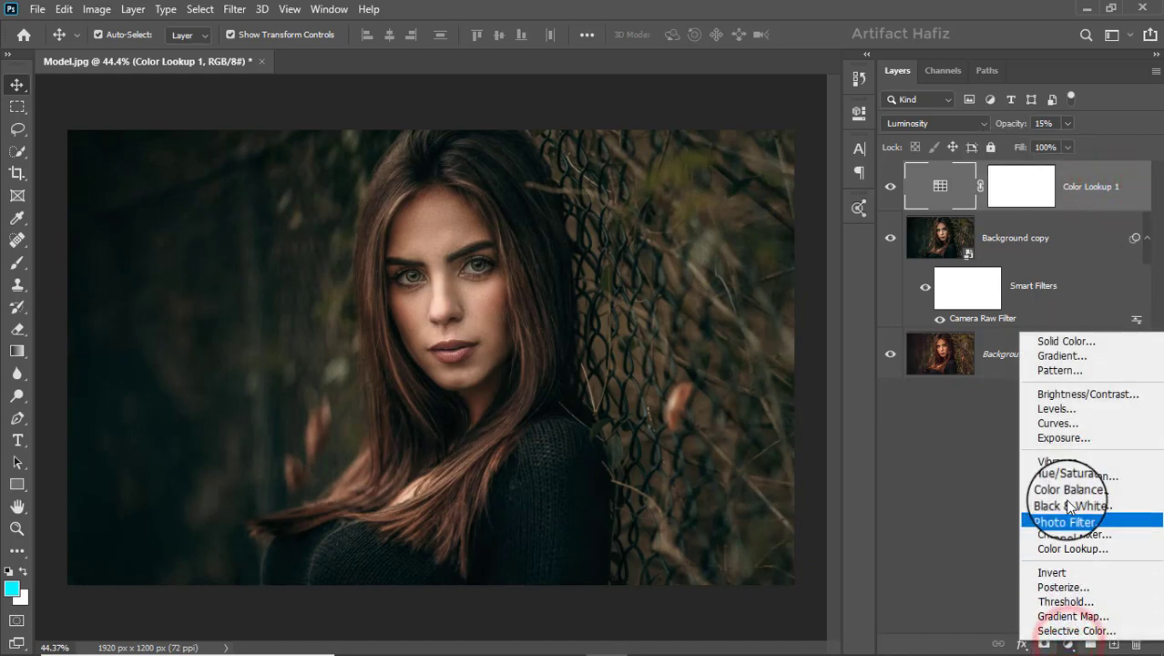
pyautogui.click(1075, 419)
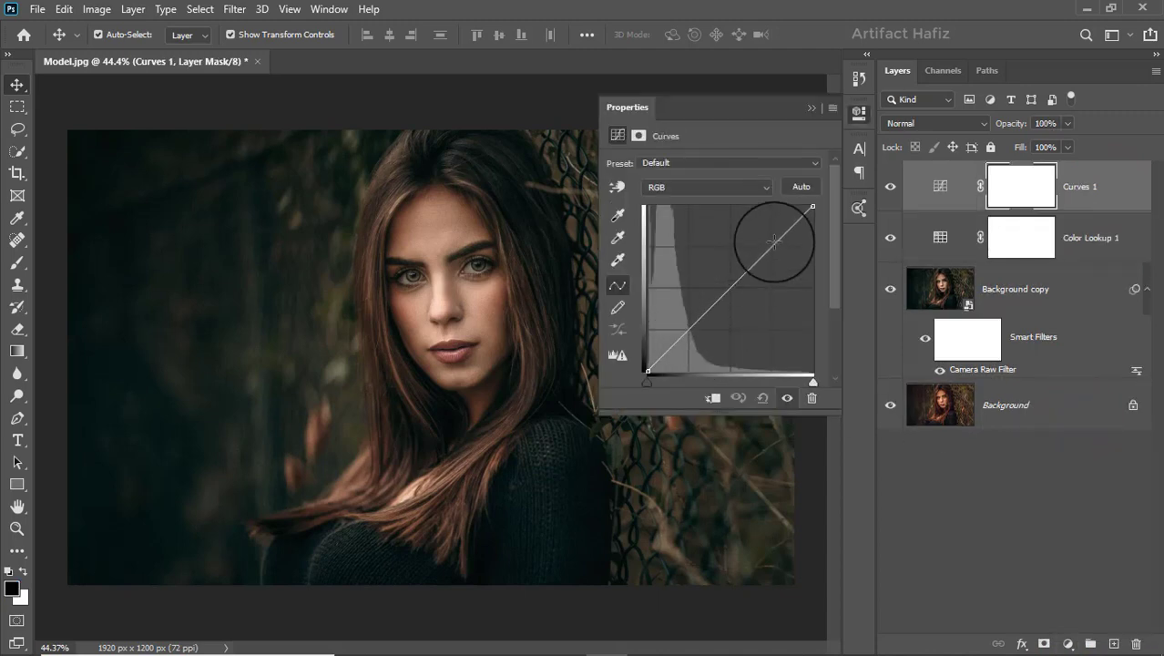
pyautogui.click(774, 239)
pyautogui.moveTo(690, 328); pyautogui.dragTo(686, 325)
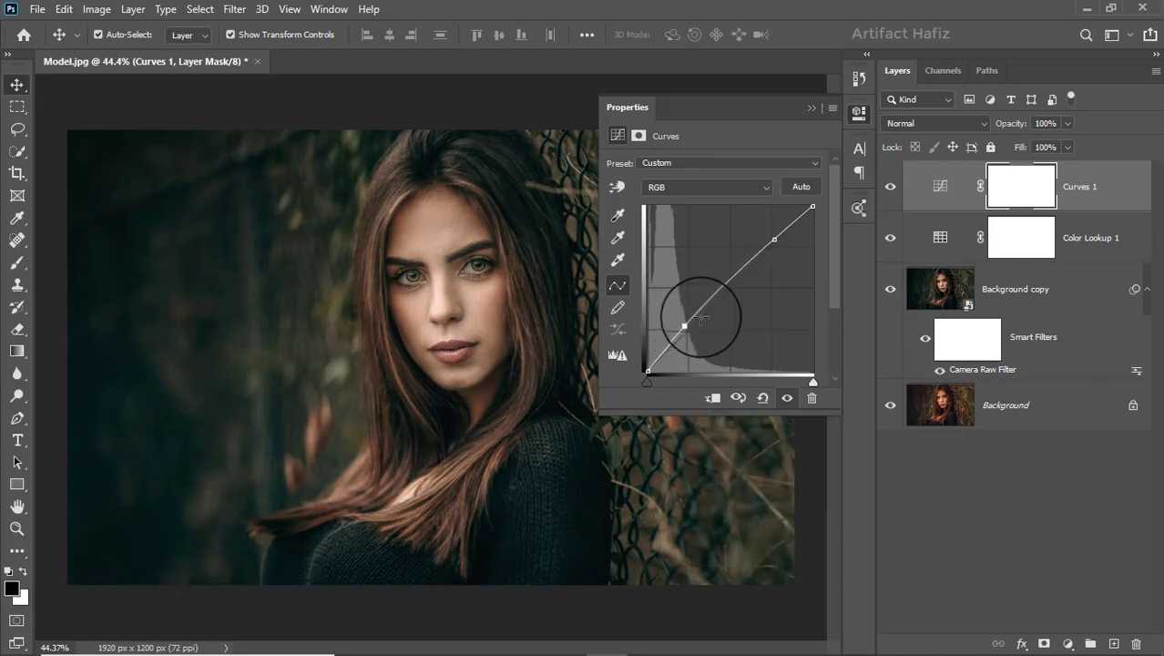
pyautogui.click(807, 109)
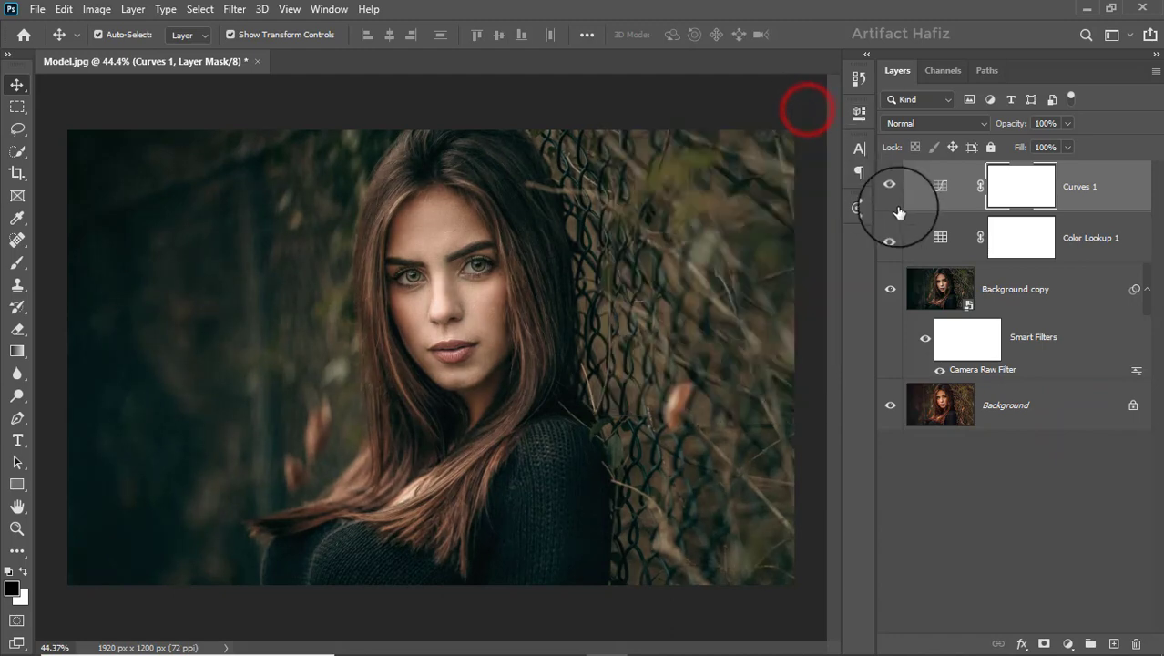
pyautogui.click(887, 190)
pyautogui.click(887, 190)
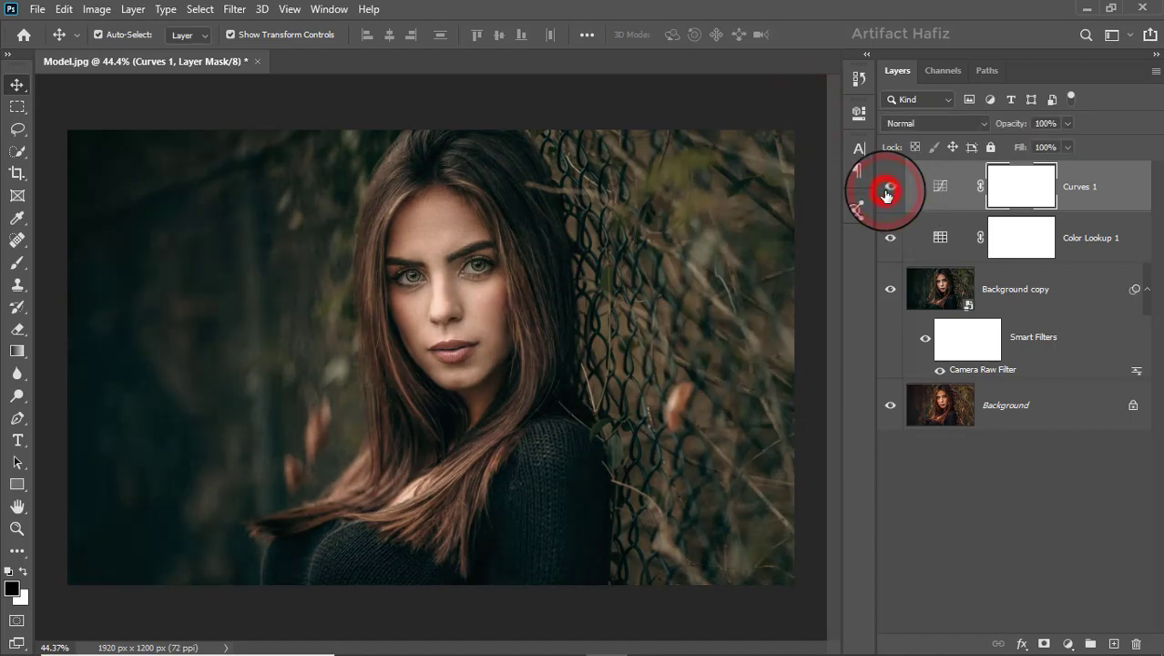
# Add a Levels adjustment layer above Curves 1 and set the white input level to 250.
pyautogui.click(1092, 189)
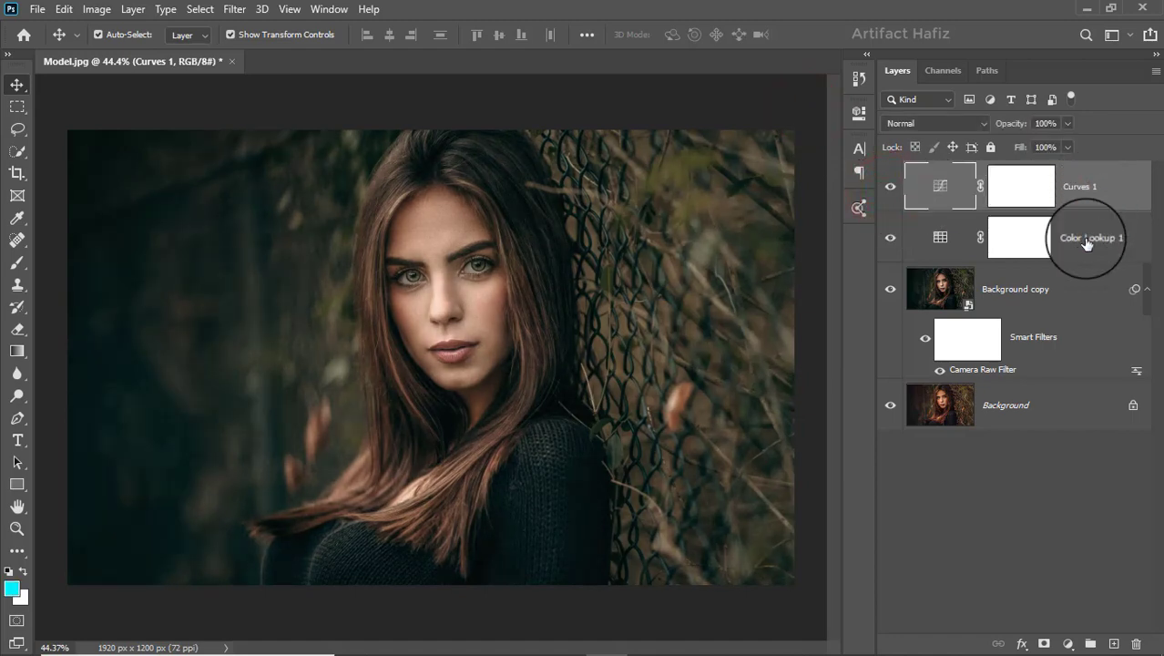
pyautogui.click(1069, 641)
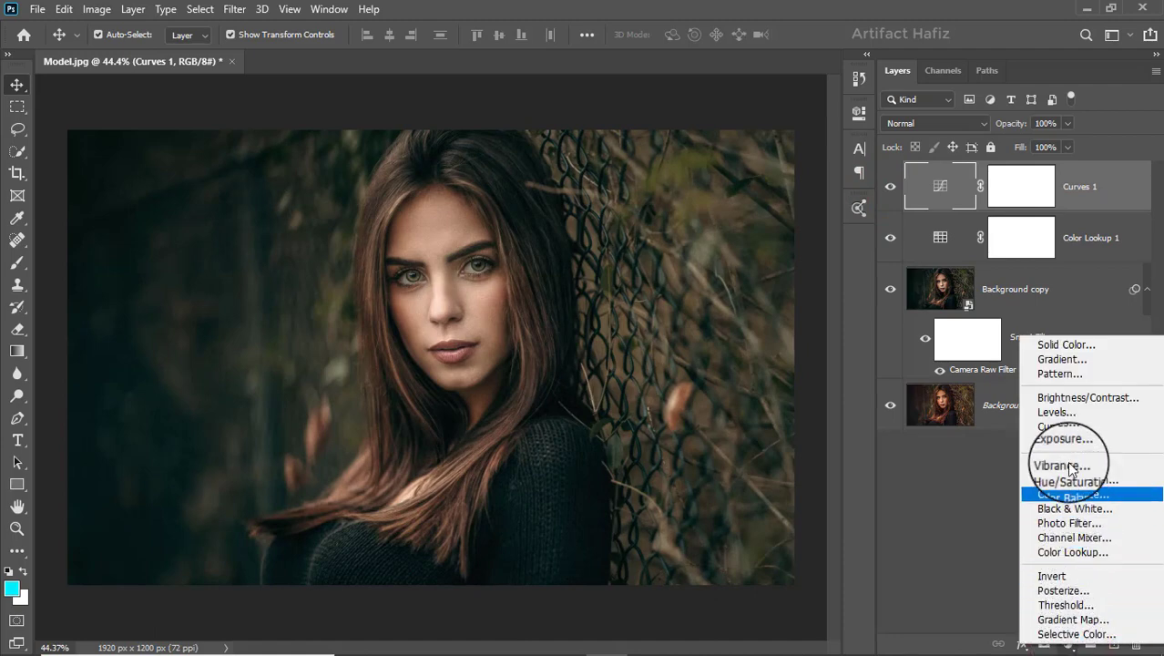
pyautogui.click(1056, 412)
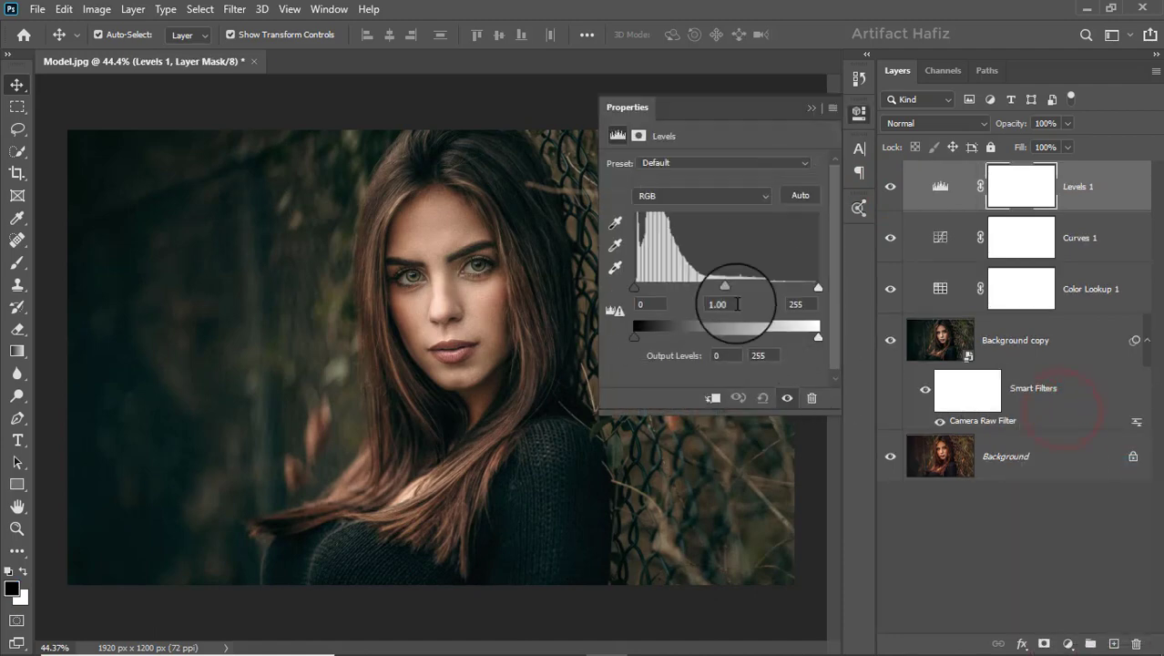
pyautogui.moveTo(817, 288)
pyautogui.mouseDown()
pyautogui.moveTo(805, 292)
pyautogui.moveTo(816, 290)
pyautogui.mouseUp()
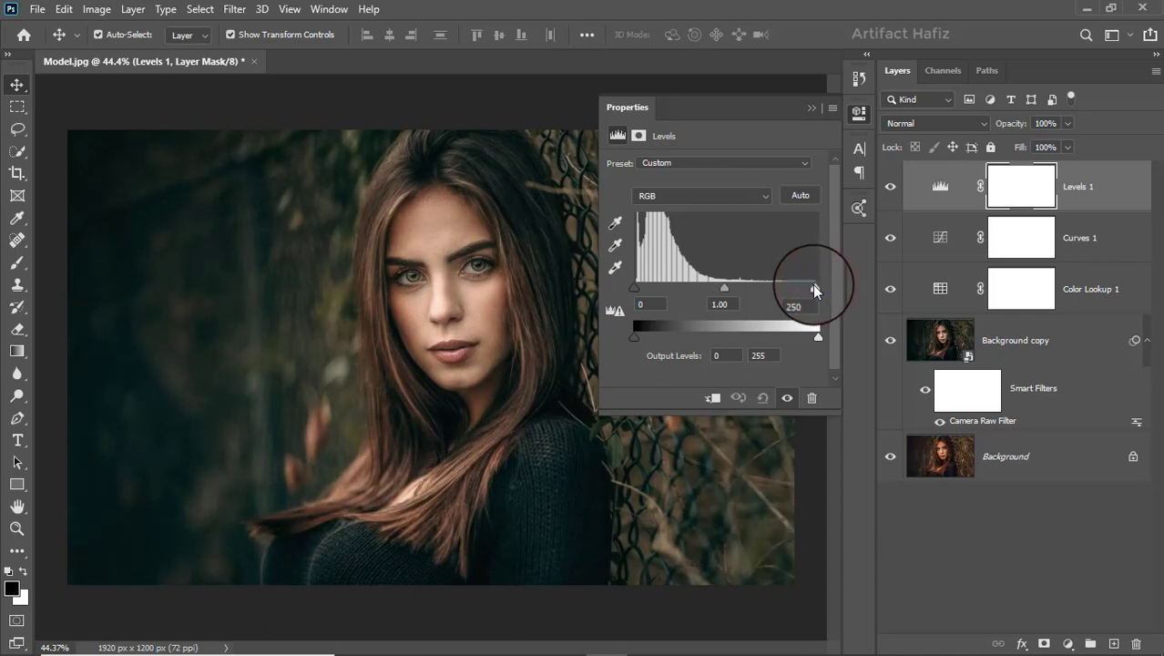
pyautogui.click(810, 108)
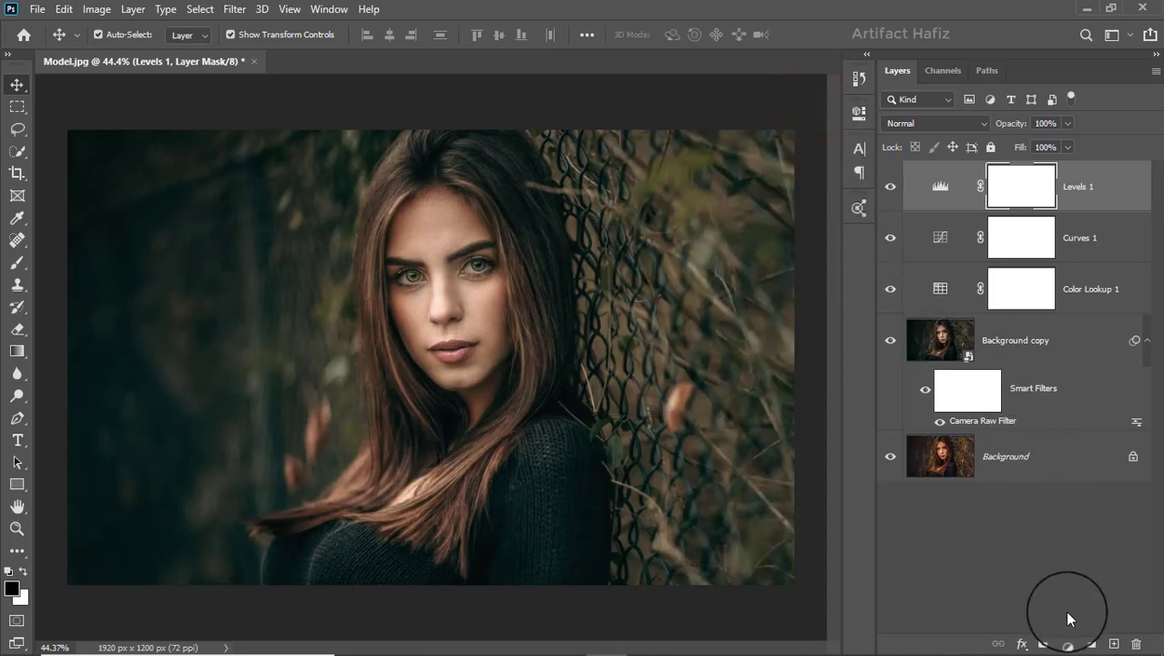
# Add a Color Balance adjustment layer and set its Midtones to Cyan-Red -6, Magenta-Green +2 and Yellow-Blue +9.
pyautogui.click(1068, 644)
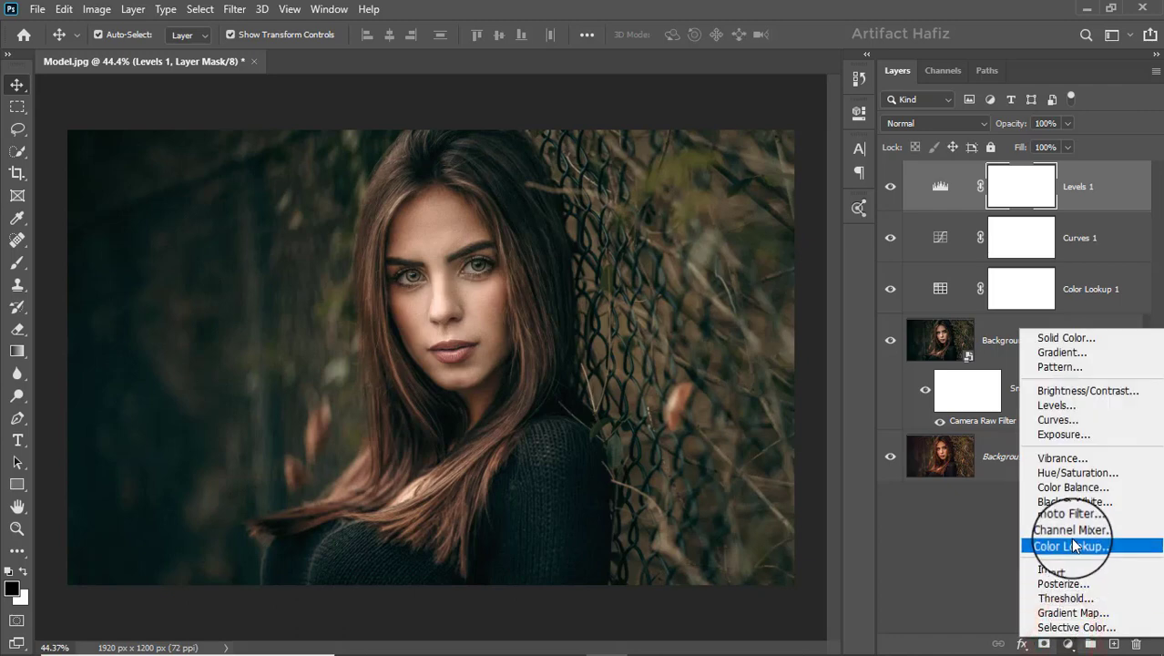
pyautogui.click(1071, 490)
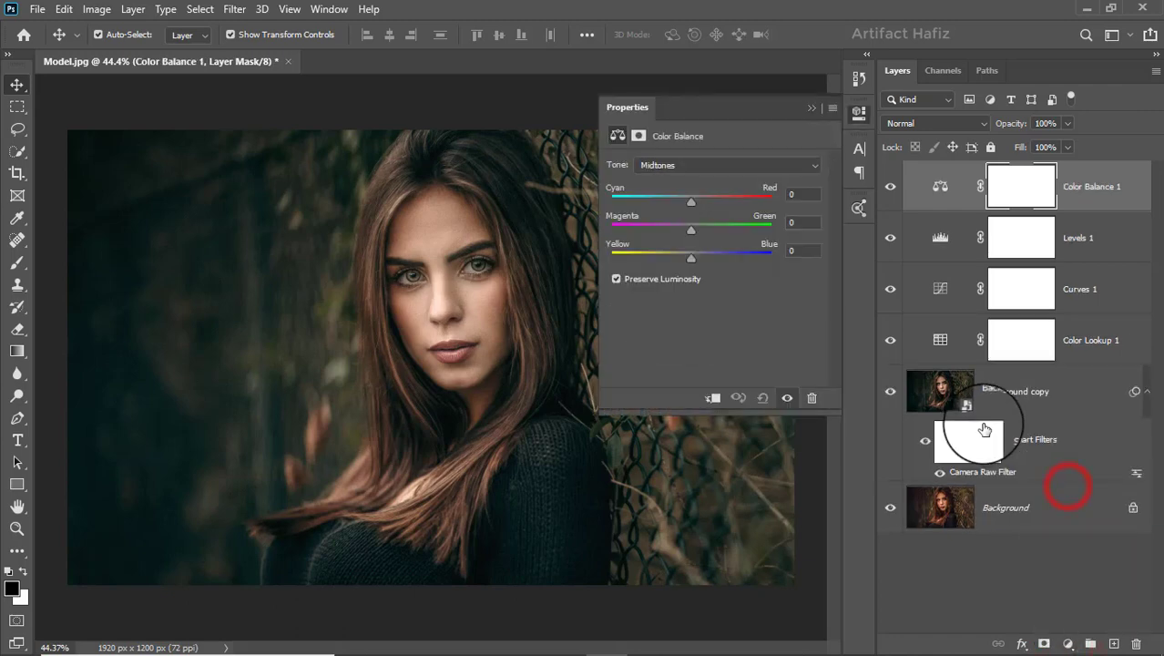
pyautogui.moveTo(689, 202); pyautogui.dragTo(697, 252)
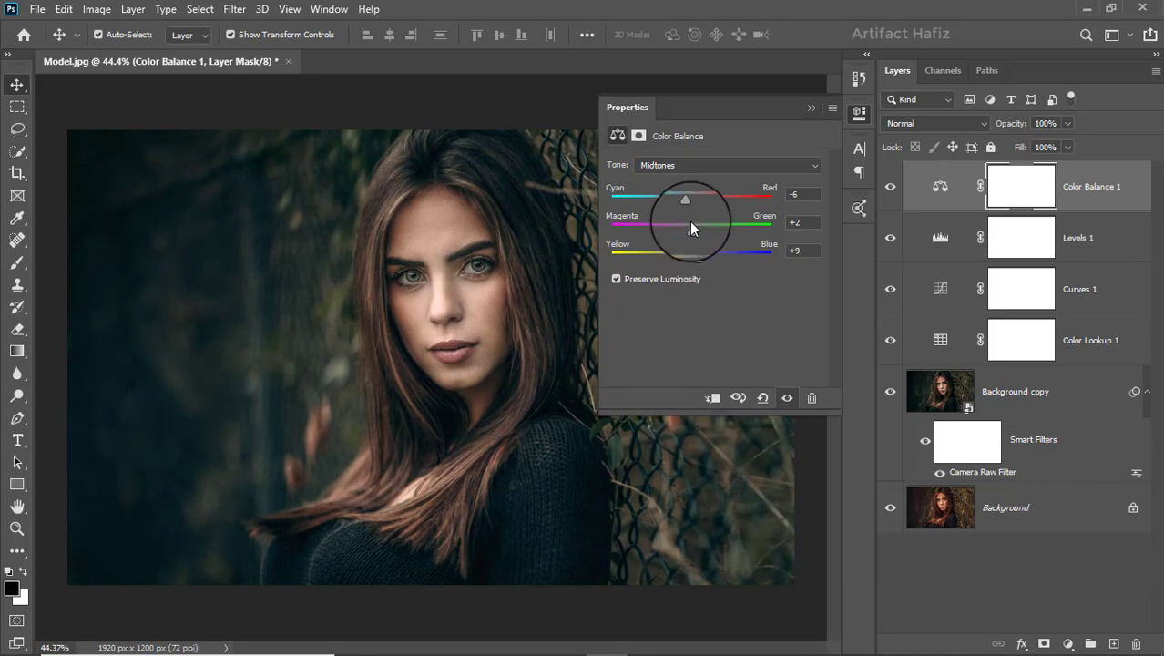
# Set the Color Balance Shadows to Cyan-Red +2, Magenta-Green -2 and Yellow-Blue -2.
pyautogui.click(690, 173)
pyautogui.click(692, 175)
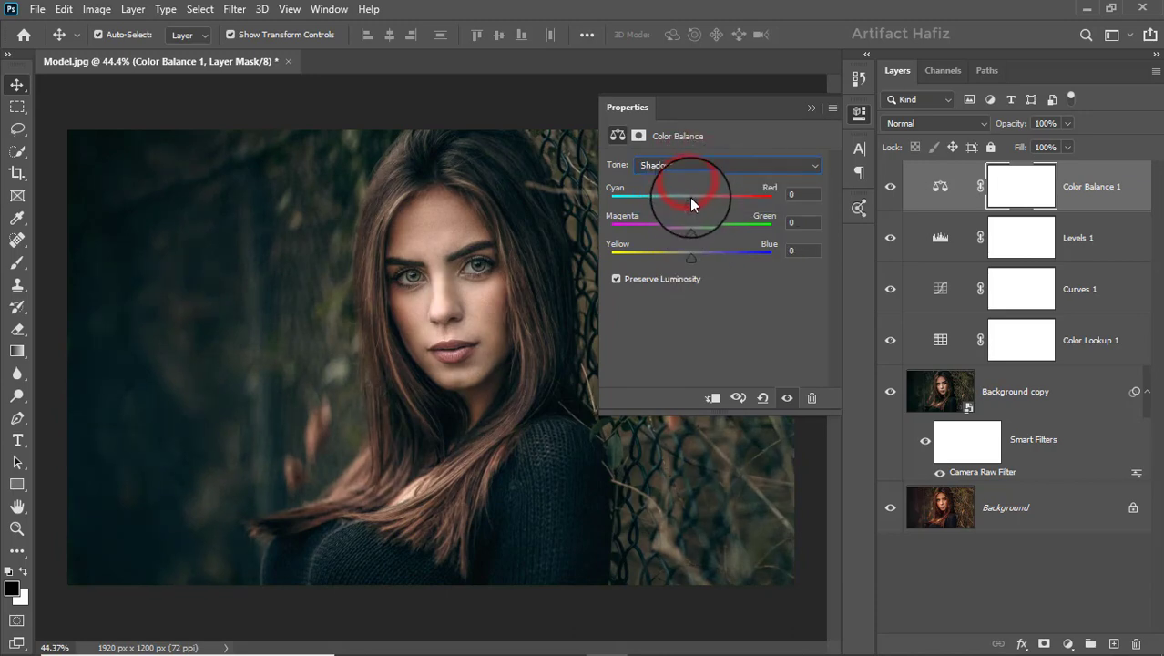
pyautogui.click(693, 204)
pyautogui.moveTo(692, 204); pyautogui.dragTo(689, 259)
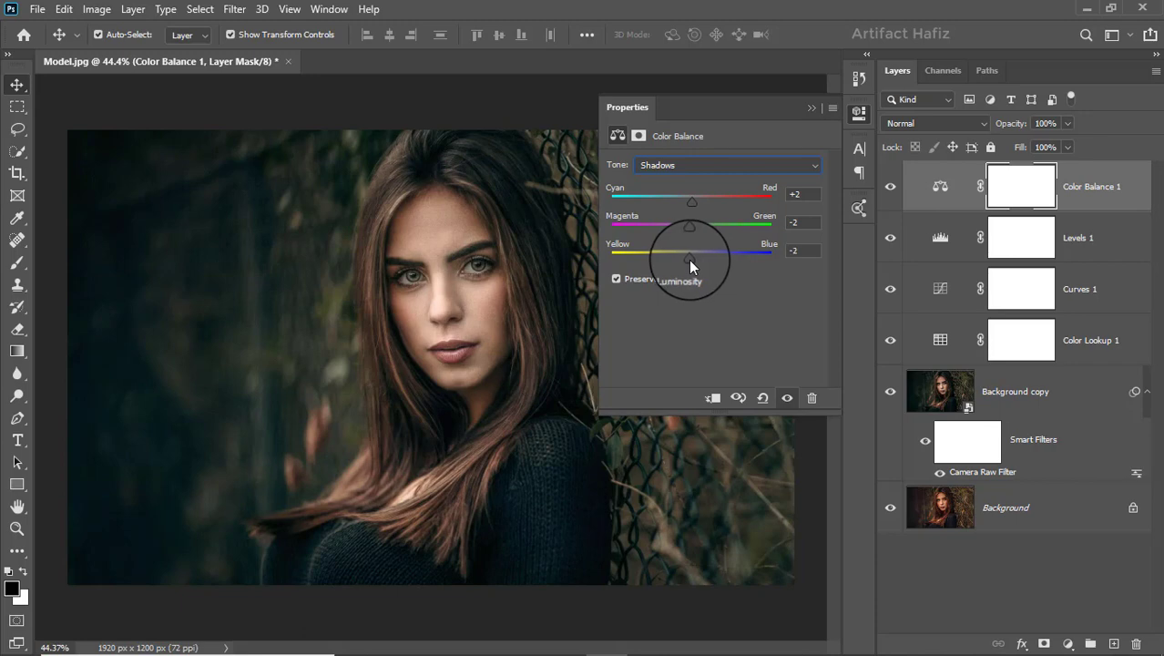
# Set all three Color Balance Highlights values to -1 and toggle the layer's visibility to compare.
pyautogui.click(694, 173)
pyautogui.click(695, 196)
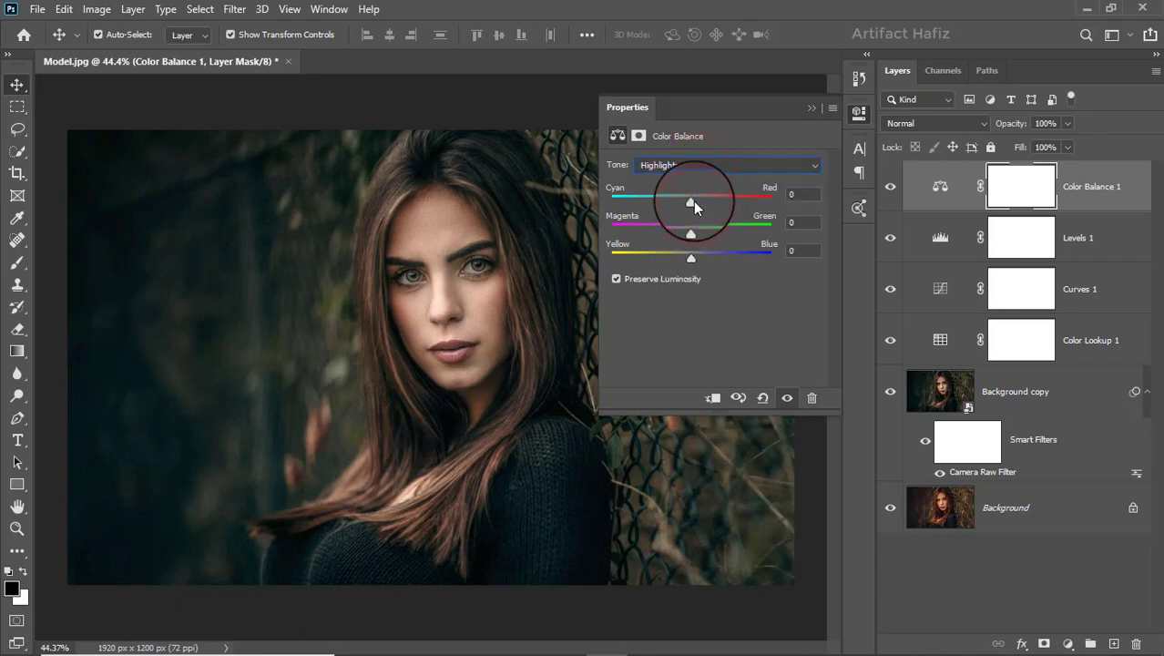
pyautogui.moveTo(692, 201); pyautogui.dragTo(690, 259)
pyautogui.click(812, 107)
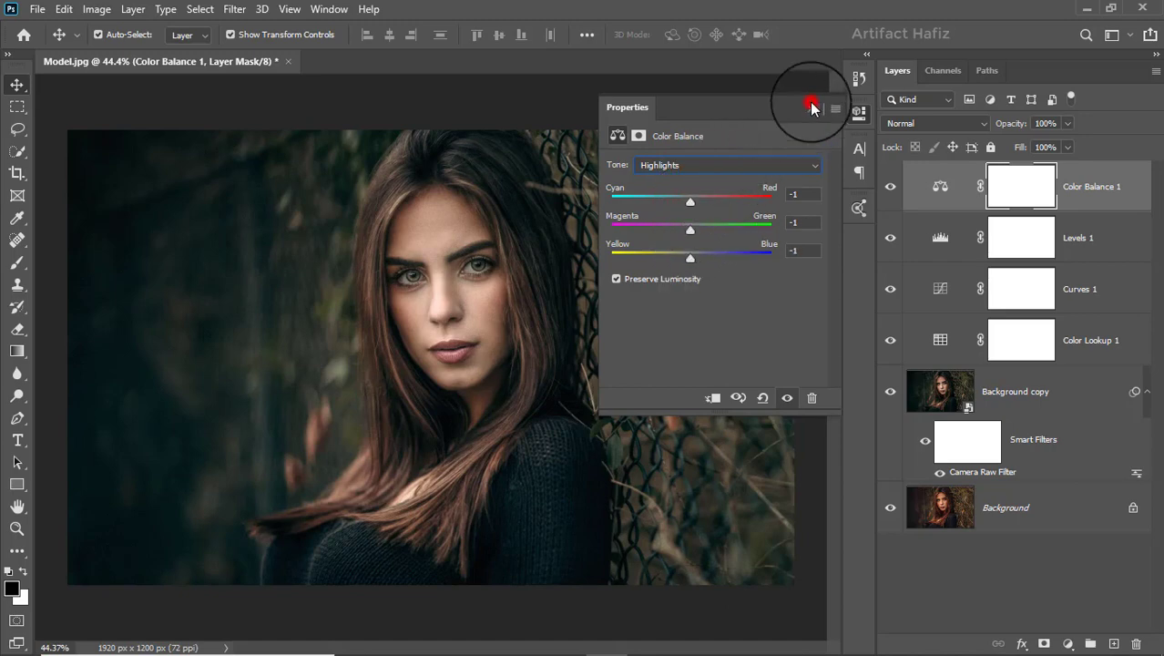
pyautogui.click(890, 189)
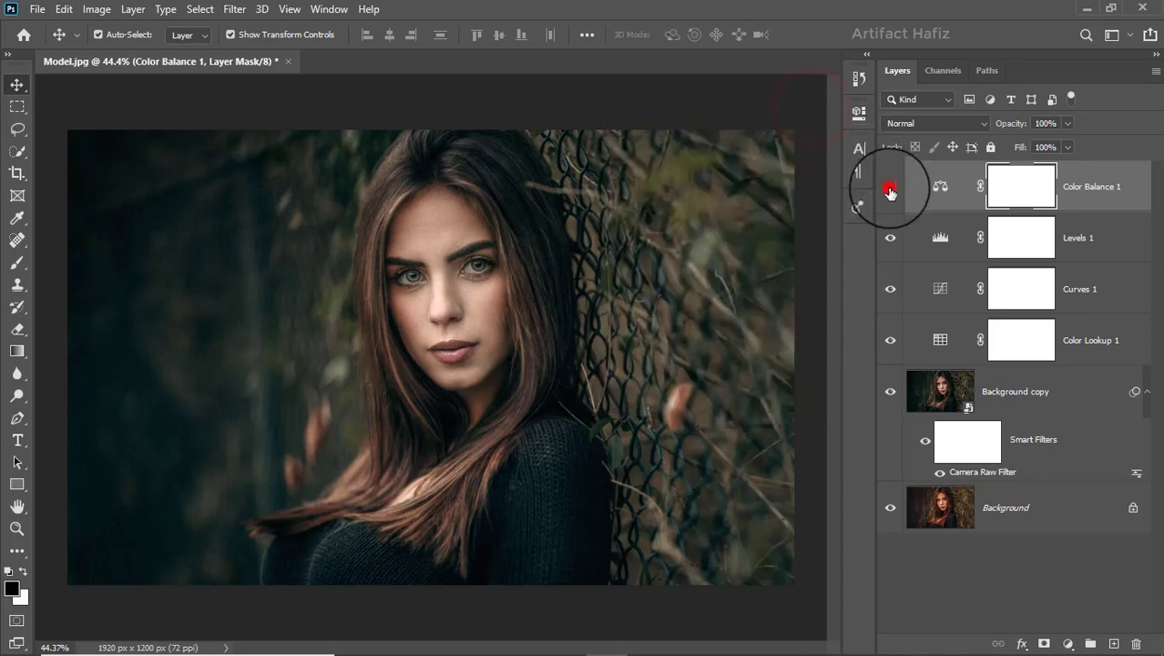
pyautogui.click(924, 187)
# Stamp all visible layers into a new layer above Color Balance 1 and convert it for smart filters.
pyautogui.click(1105, 186)
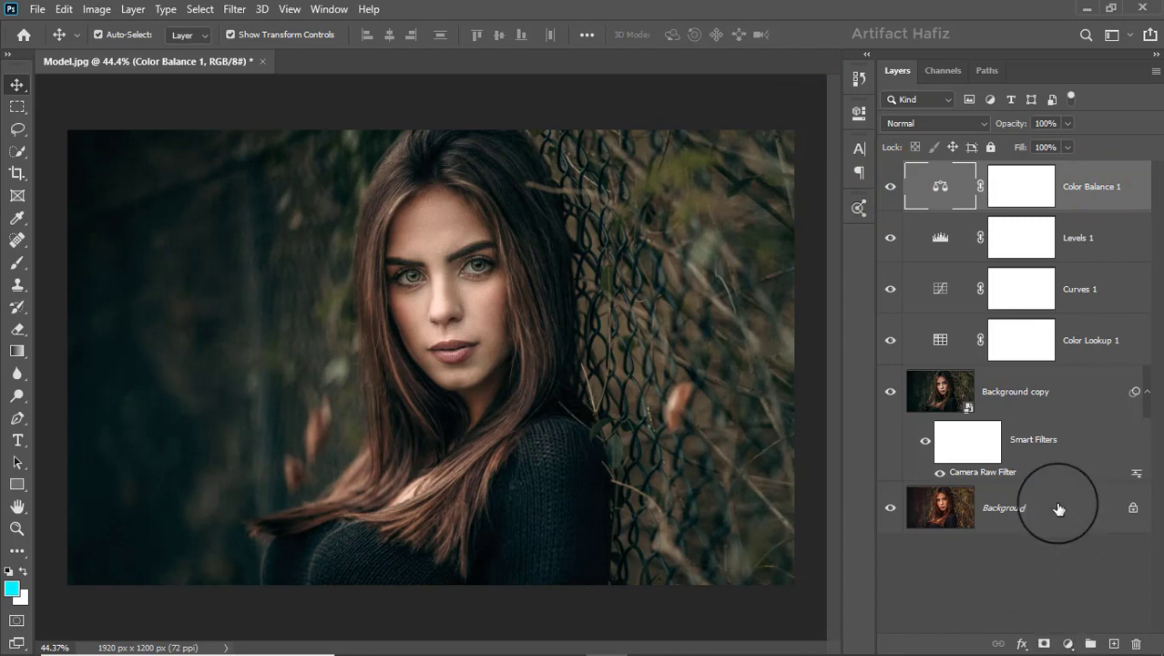
pyautogui.click(1075, 186)
pyautogui.hotkey('ctrl', 'alt', 'shift', 'e')
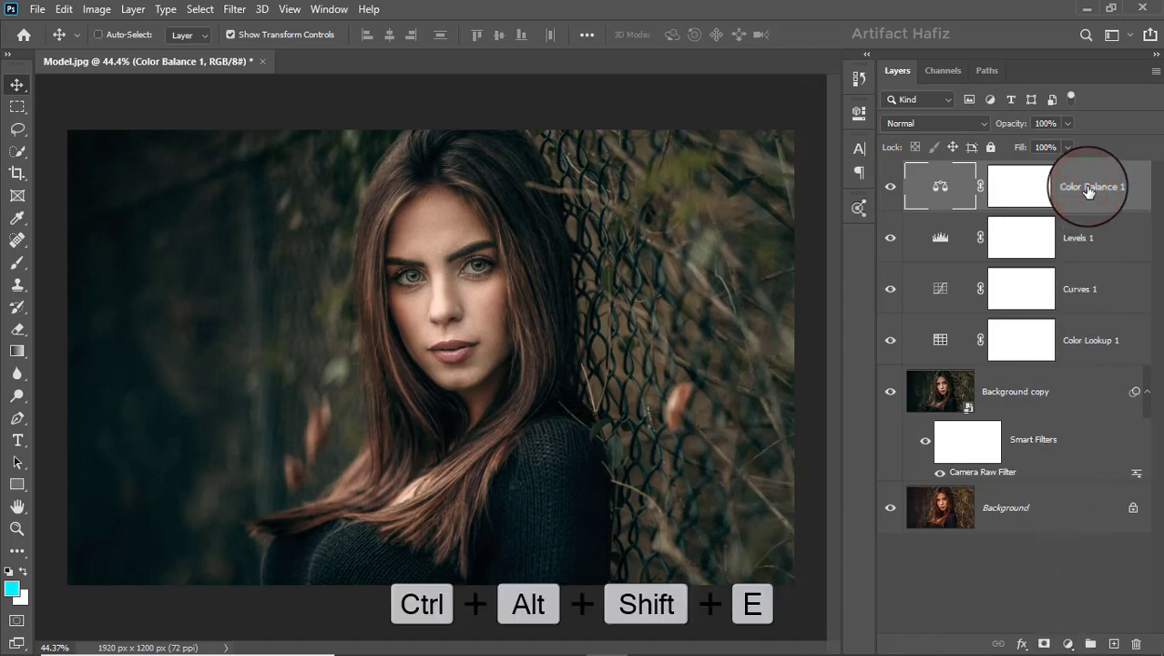
pyautogui.click(233, 9)
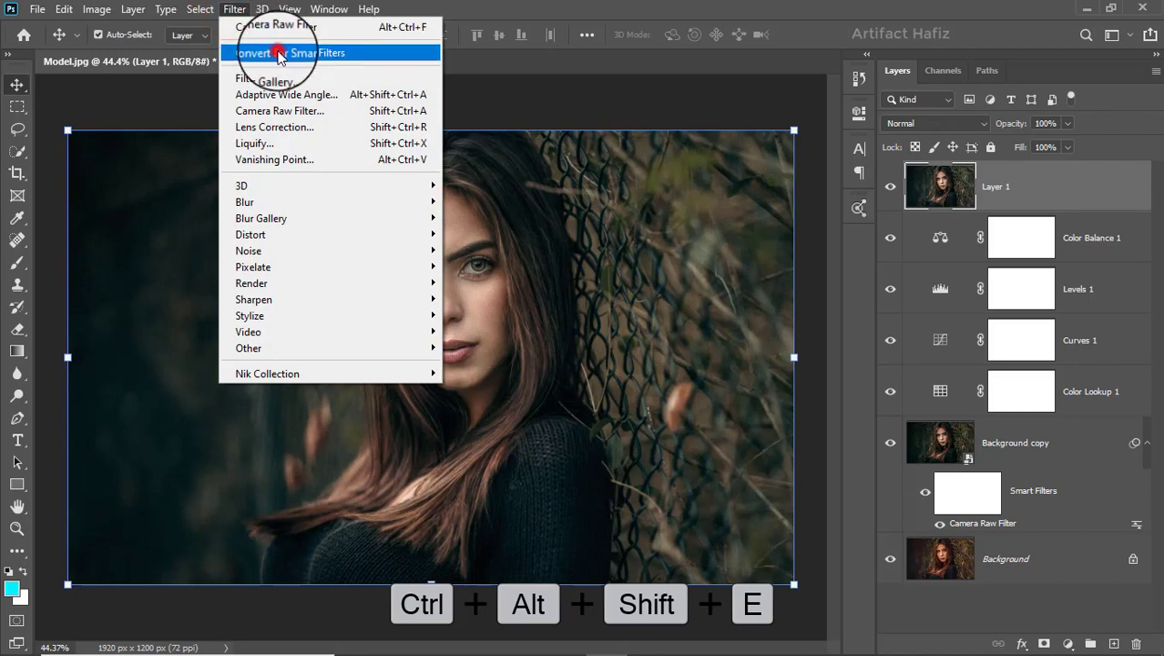
pyautogui.click(281, 54)
# Apply a Camera Raw Filter to Layer 1 with Exposure set to +0.15.
pyautogui.click(233, 9)
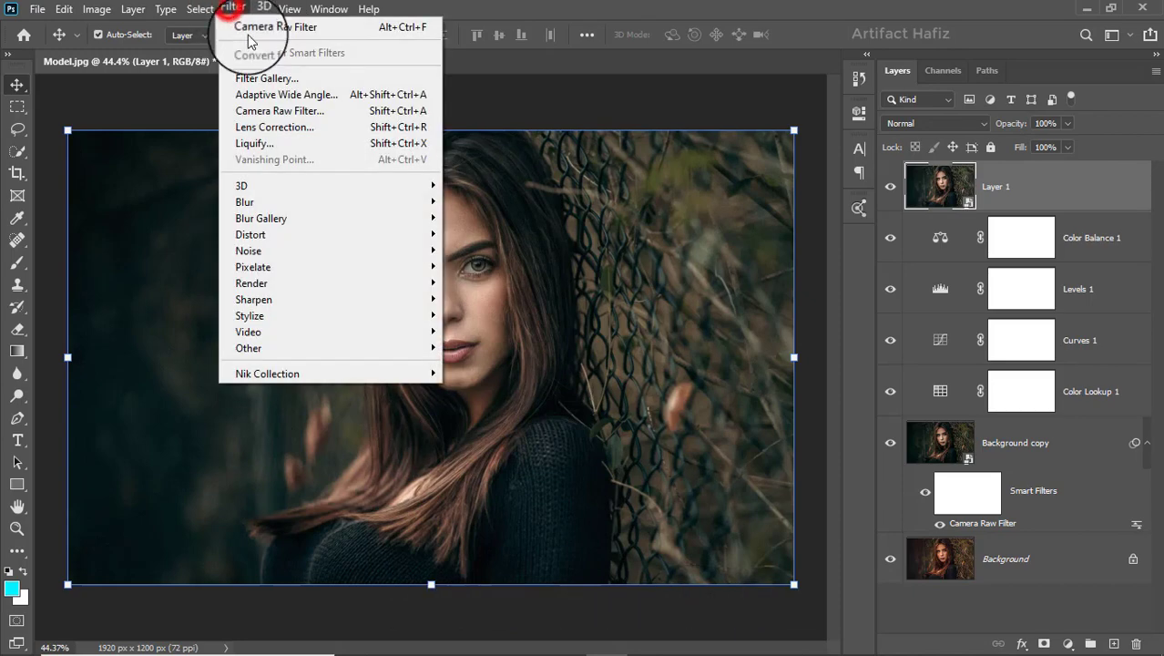
pyautogui.click(275, 111)
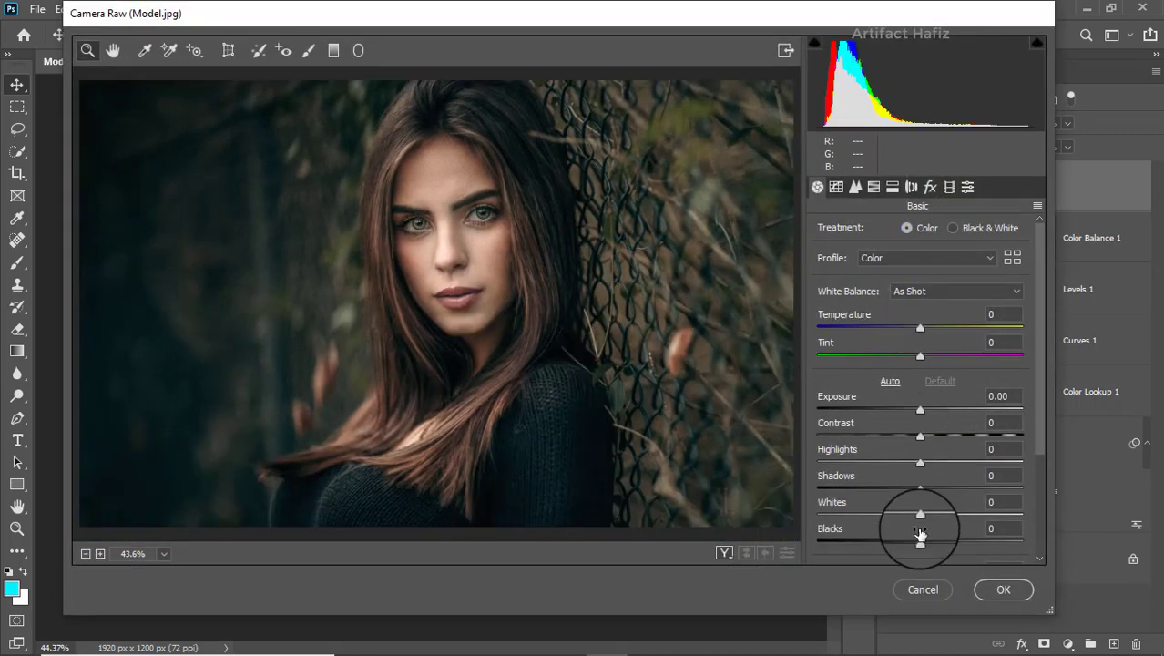
pyautogui.scroll(-3, 920, 533)
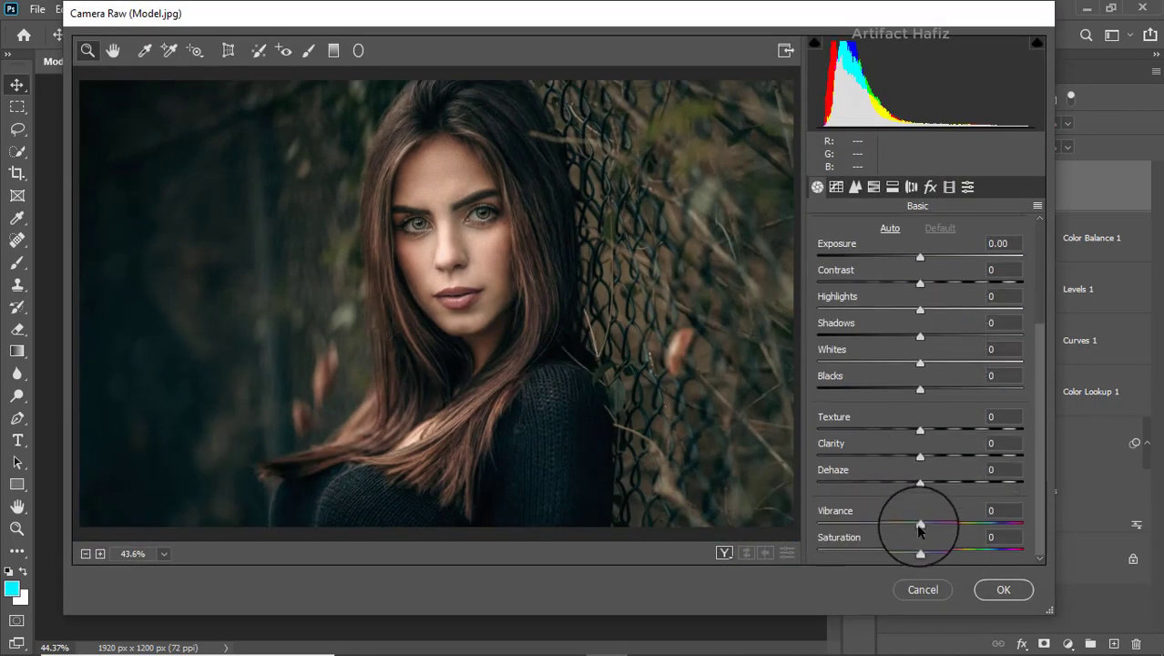
pyautogui.click(918, 527)
pyautogui.scroll(3, 909, 428)
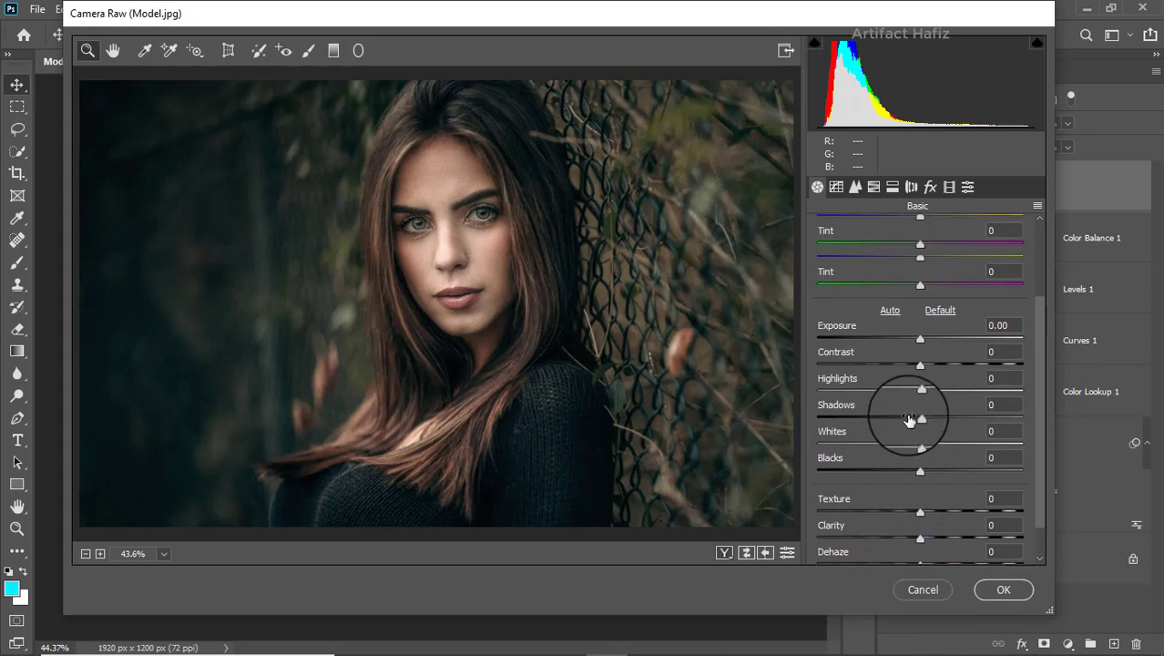
pyautogui.click(922, 339)
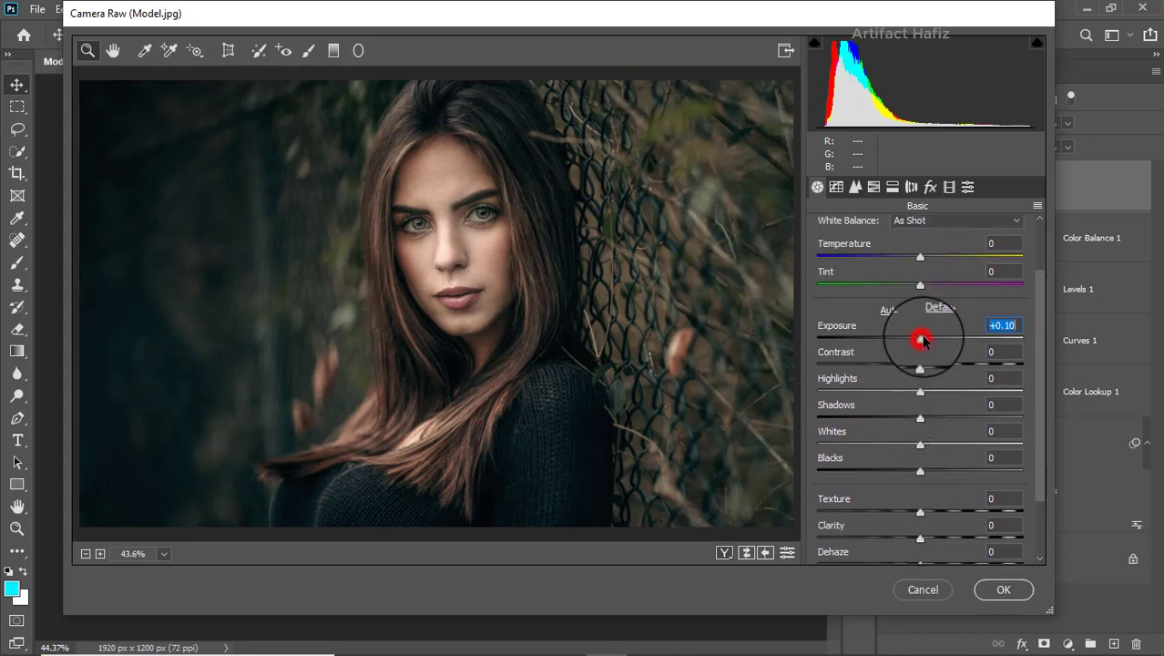
pyautogui.moveTo(922, 339); pyautogui.dragTo(925, 341)
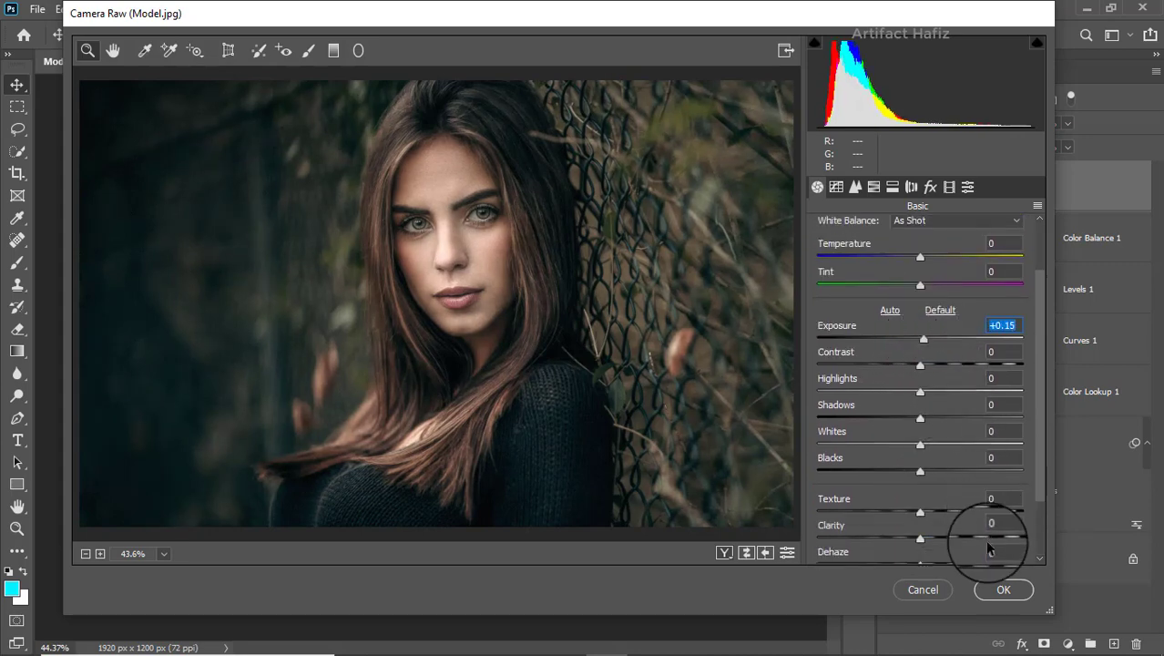
pyautogui.click(993, 590)
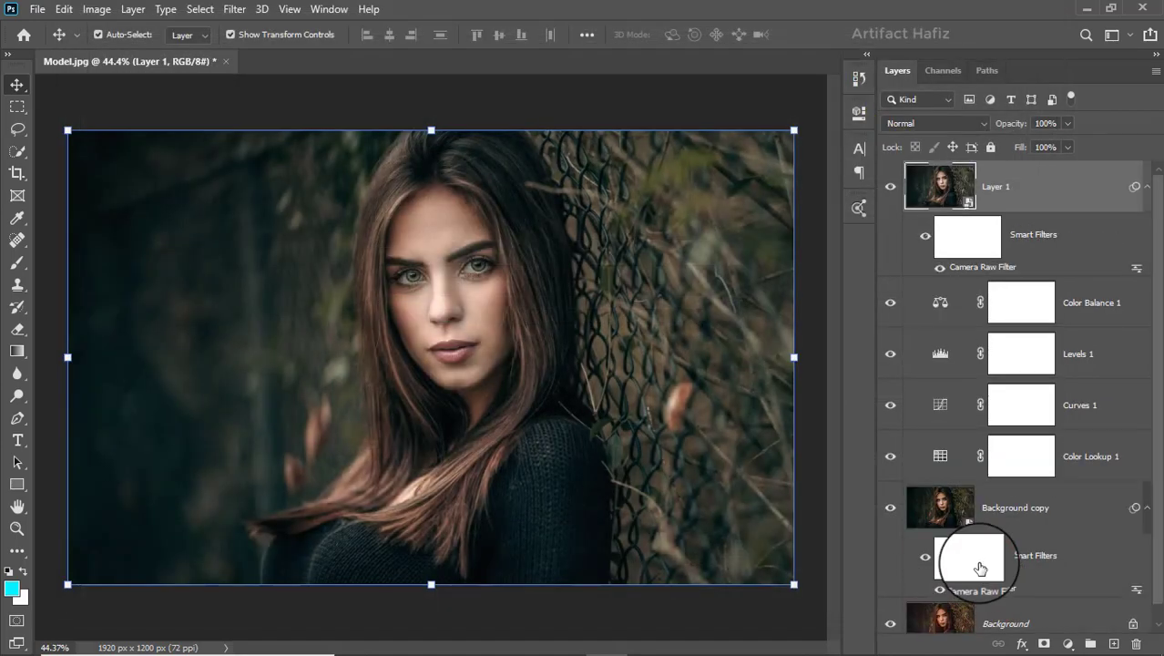
# Start Nik Collection's Color Efex Pro 4 on Layer 1 and choose the Cross Processing filter with method L02.
pyautogui.click(234, 9)
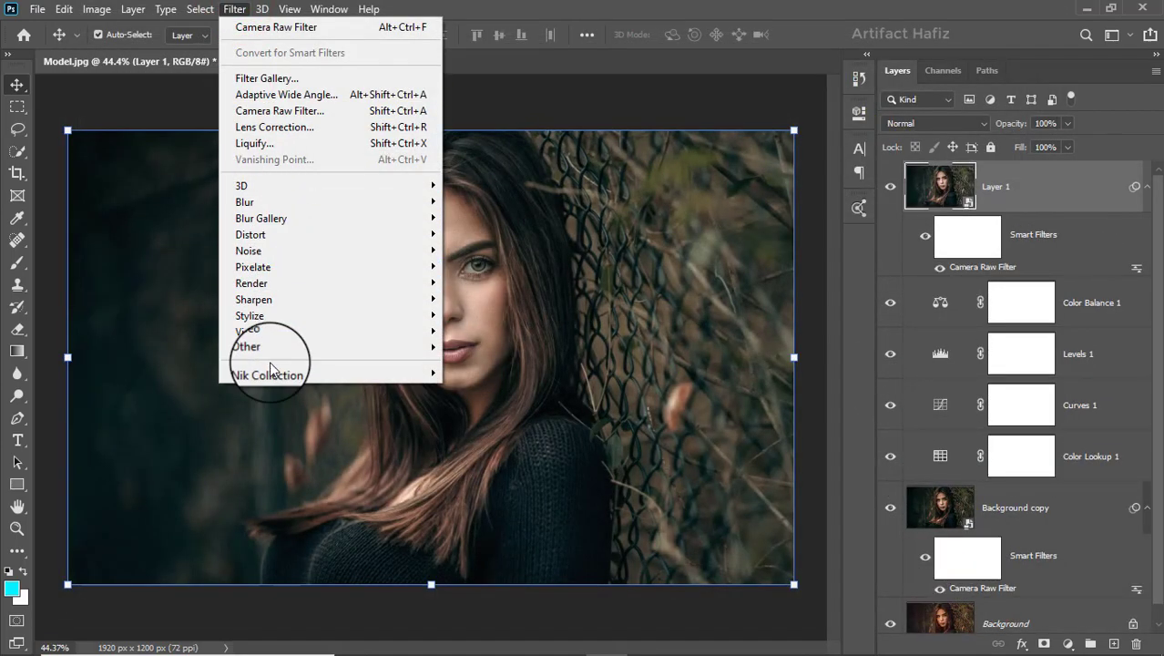
pyautogui.moveTo(406, 378)
pyautogui.click(462, 388)
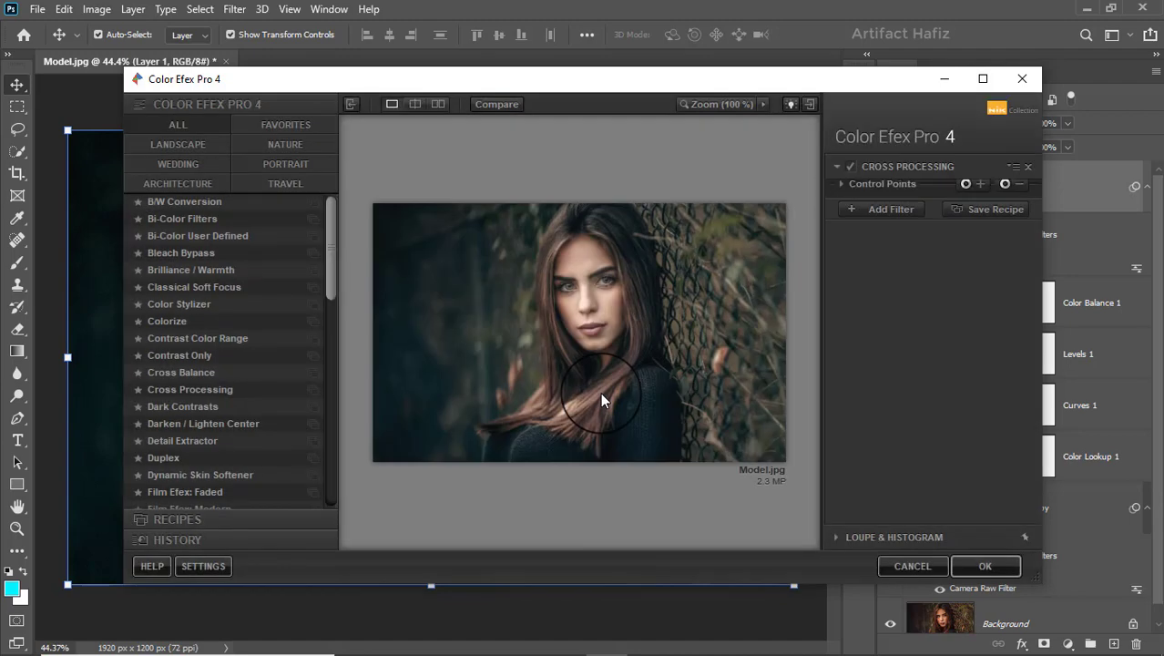
pyautogui.click(189, 389)
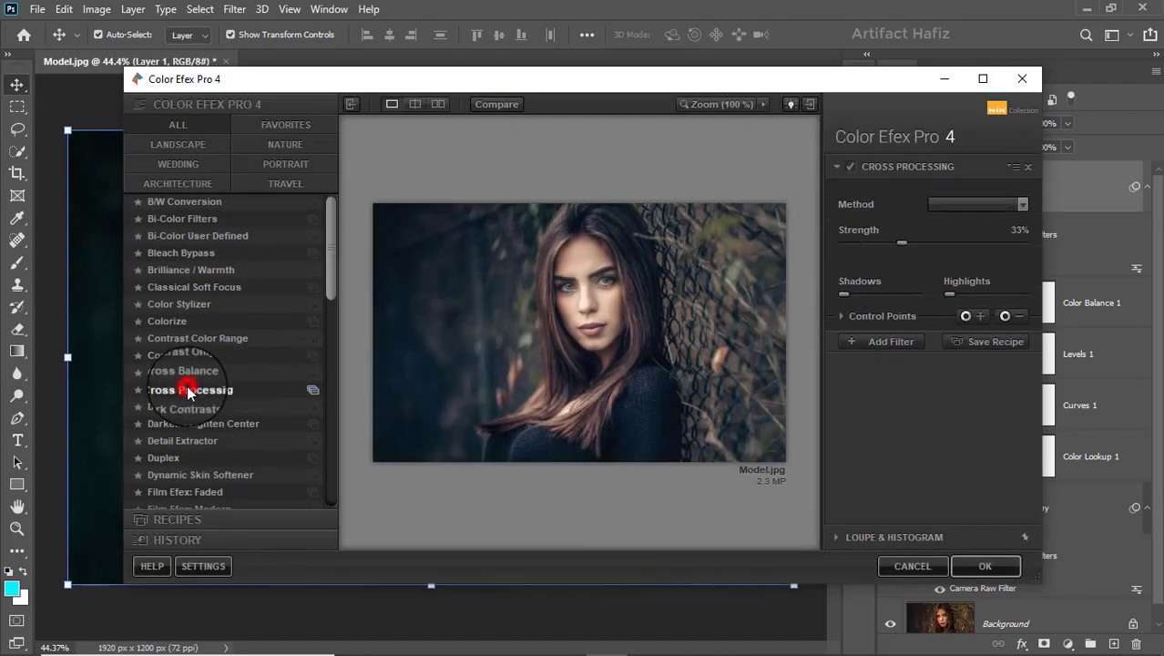
pyautogui.click(941, 205)
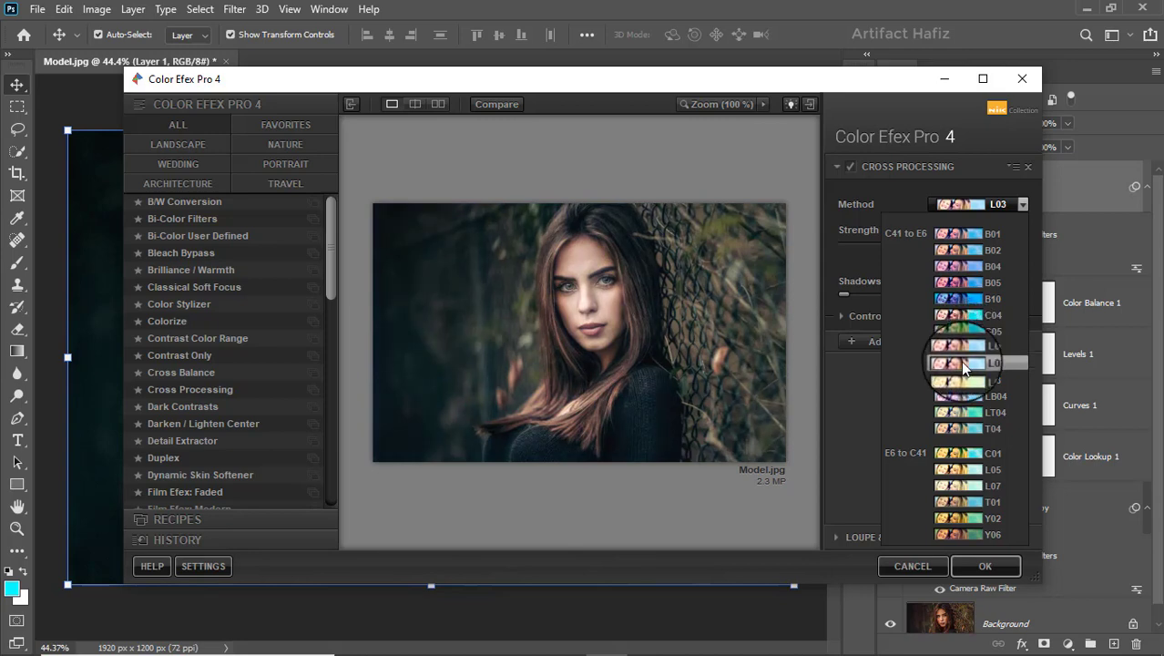
pyautogui.click(960, 347)
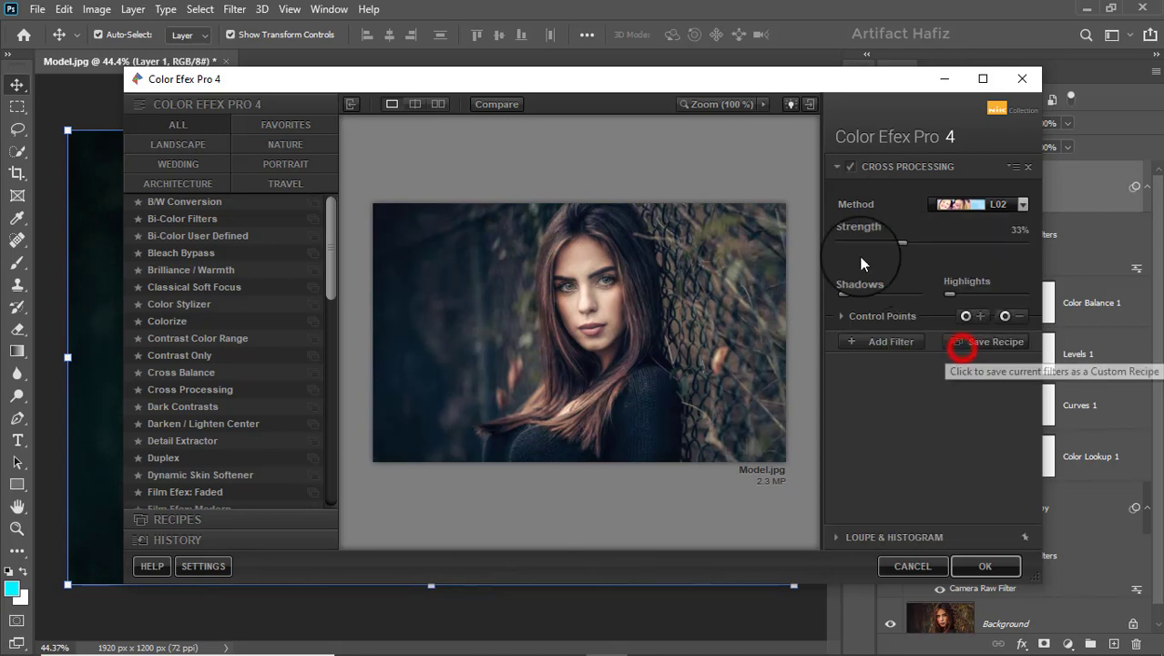
# Toggle the Cross Processing filter to compare, set its Strength to 14% and apply it to Layer 1.
pyautogui.click(848, 169)
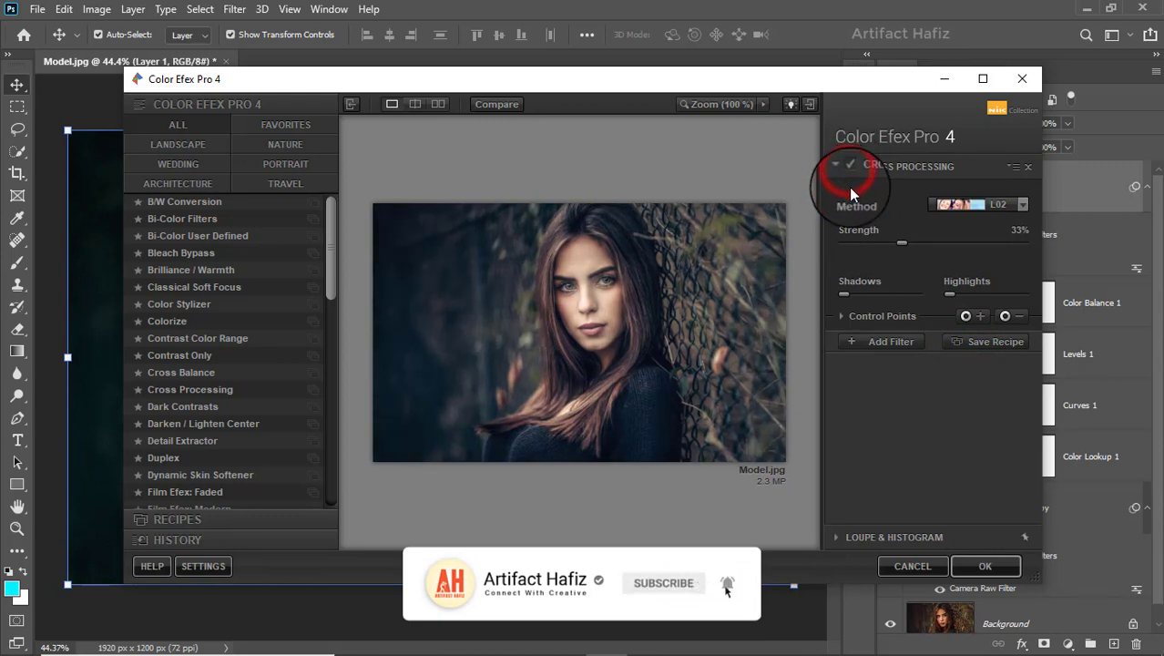
pyautogui.moveTo(901, 243); pyautogui.dragTo(865, 249)
pyautogui.doubleClick(869, 245)
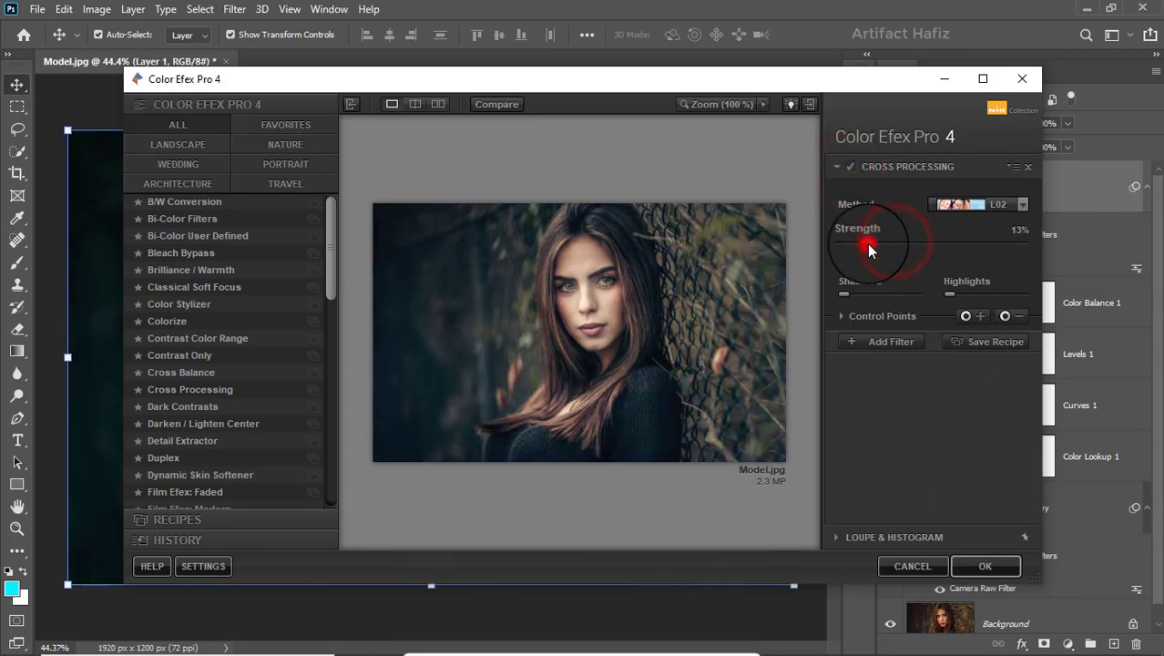
pyautogui.click(870, 243)
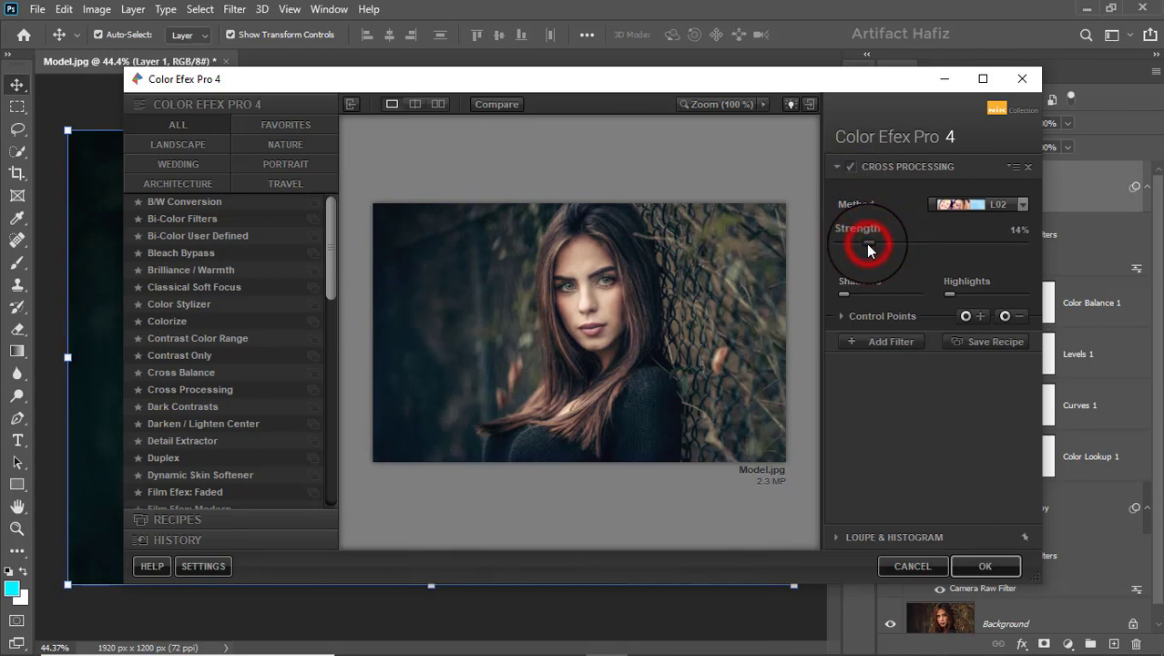
pyautogui.click(969, 563)
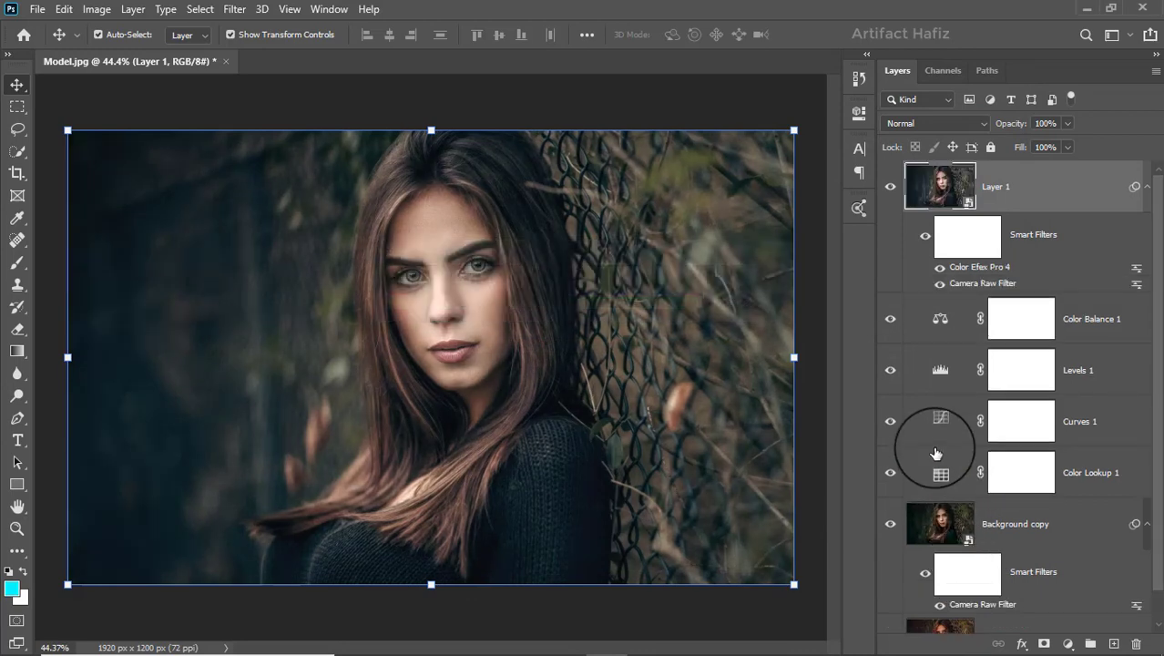
# Compare the original Background with the finished grade by toggling the visibility of all the other layers.
pyautogui.scroll(-1, 930, 415)
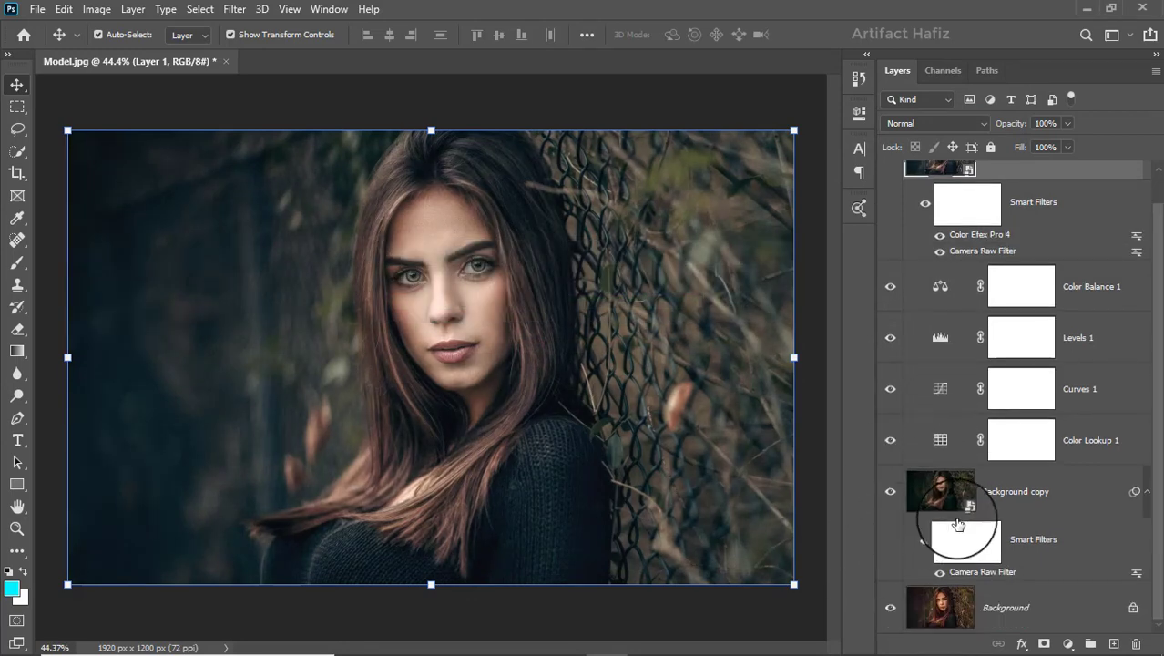
pyautogui.scroll(1, 938, 508)
pyautogui.scroll(-1, 920, 574)
pyautogui.keyDown('alt'); pyautogui.click(891, 608); pyautogui.keyUp('alt')
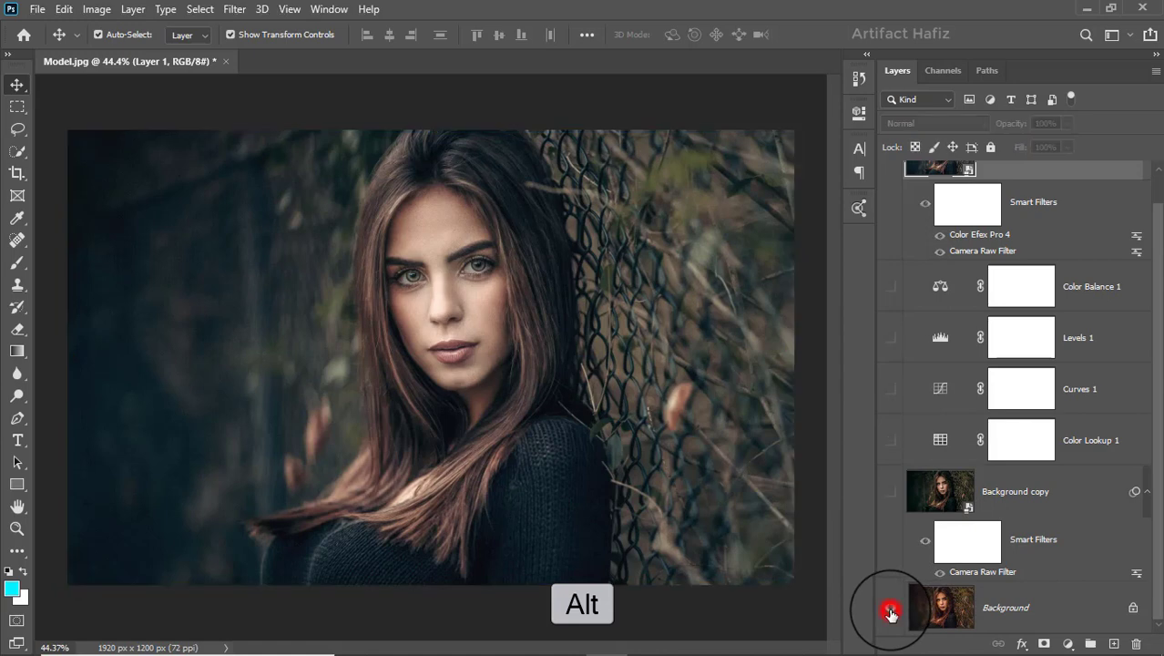
pyautogui.keyDown('alt'); pyautogui.click(891, 608); pyautogui.keyUp('alt')
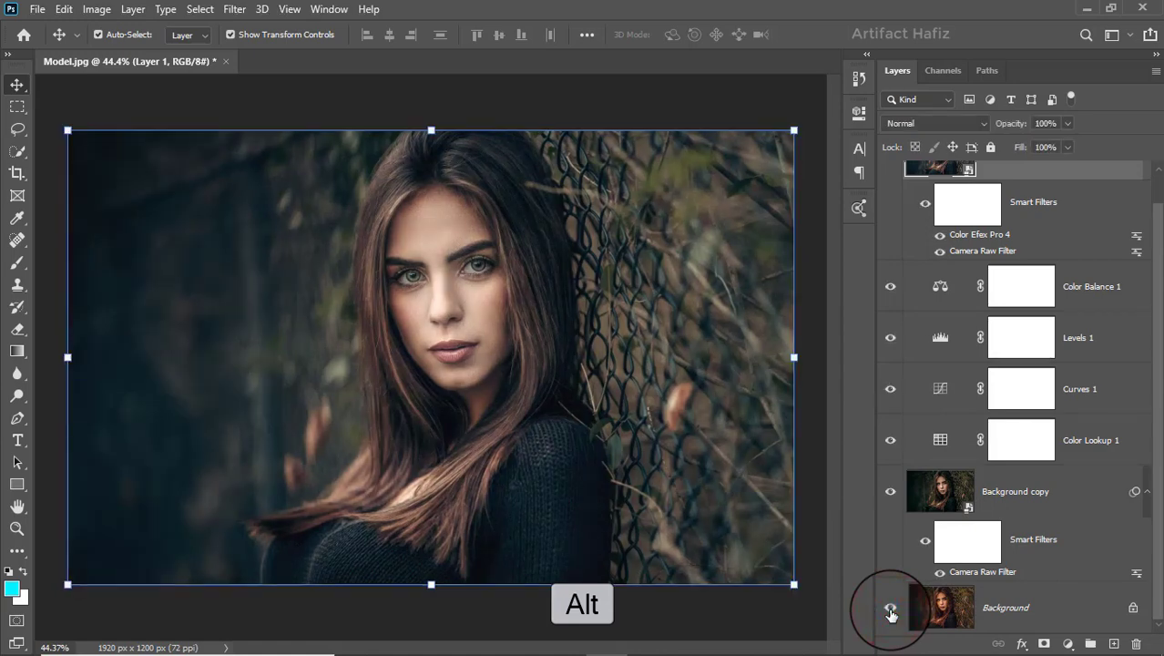
pyautogui.keyDown('alt'); pyautogui.click(891, 608); pyautogui.keyUp('alt')
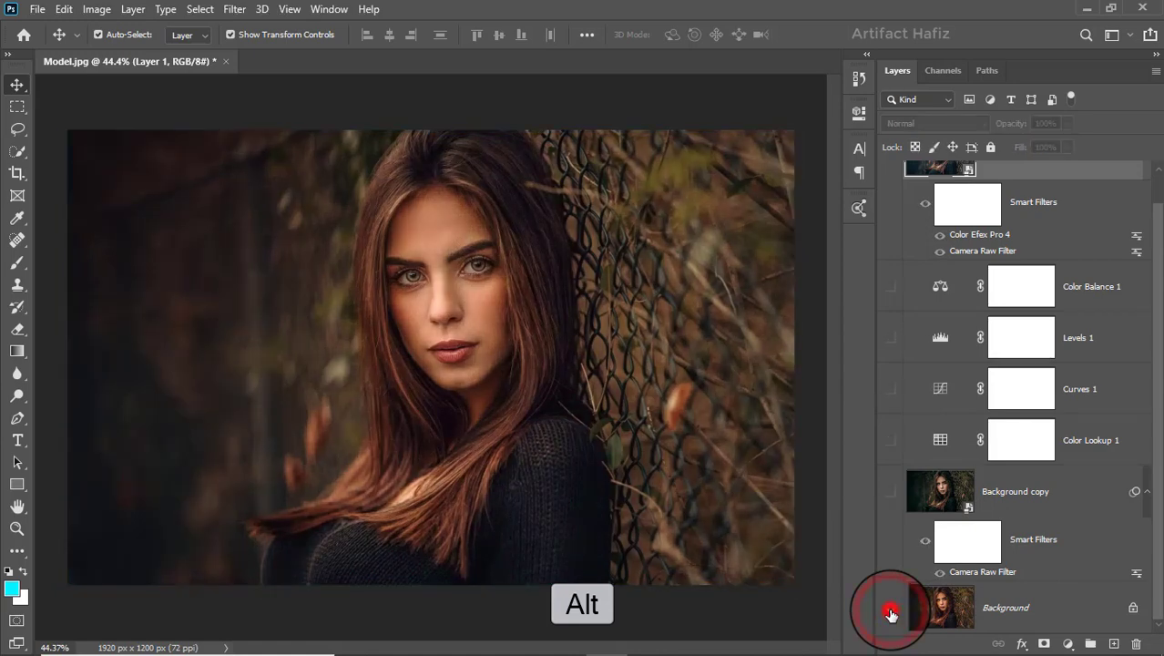
pyautogui.keyDown('alt'); pyautogui.click(891, 607); pyautogui.keyUp('alt')
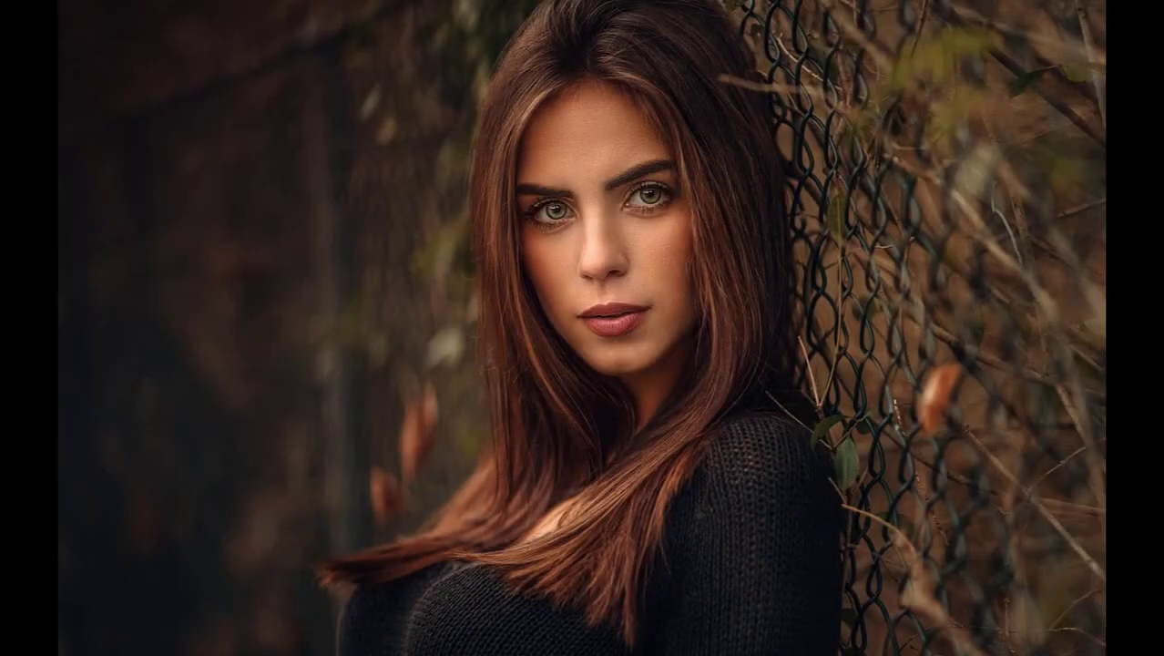